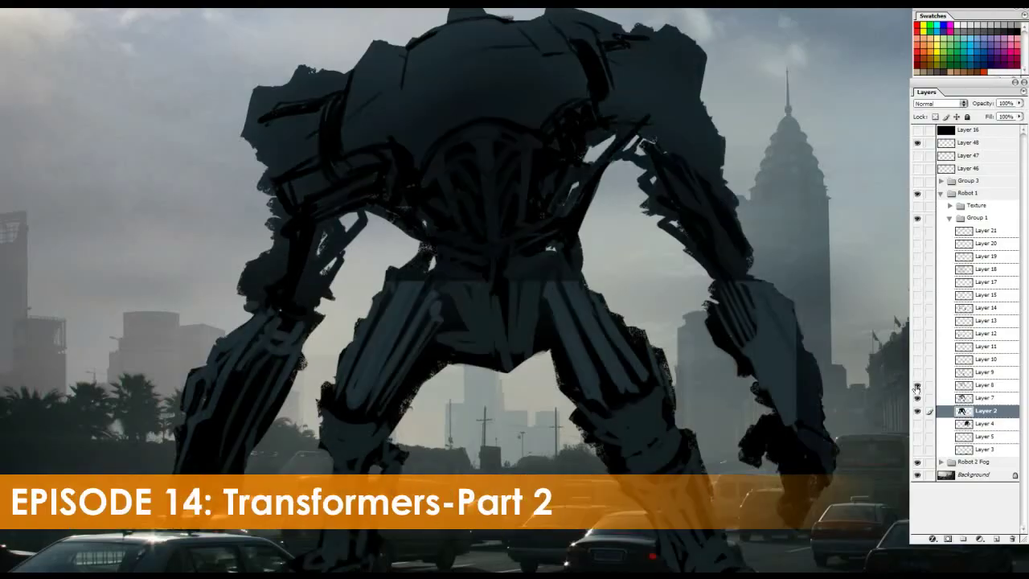
Hide Layers 8 and 7 to expose the robot's base silhouette, and turn Layers 7, 8 and 9 back on
left_click(511, 243, "alt")
left_click_drag(602, 193, 672, 223)
left_click(917, 386)
left_click(917, 385)
left_click(917, 386)
left_click(917, 398)
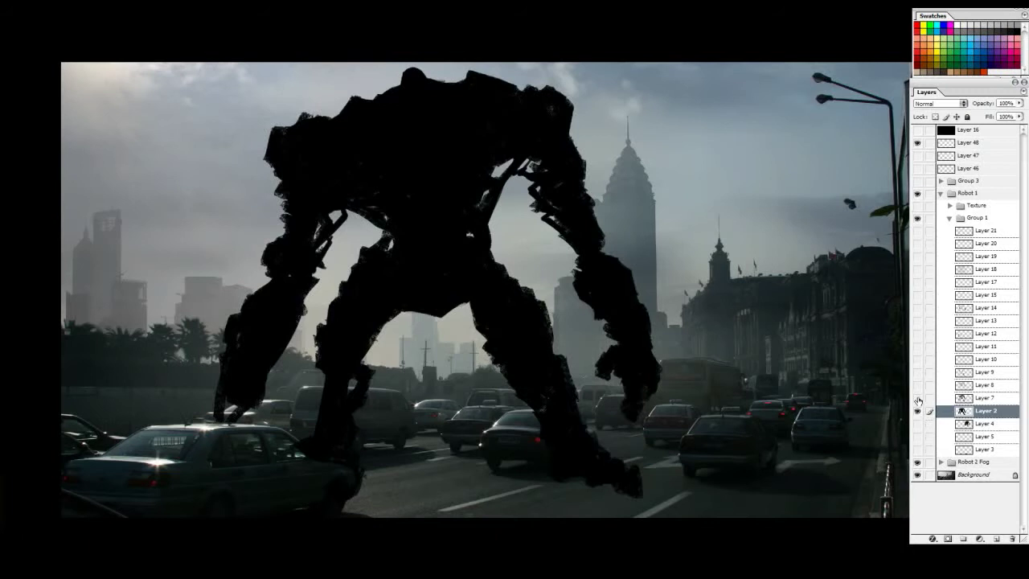
left_click_drag(917, 399, 917, 372)
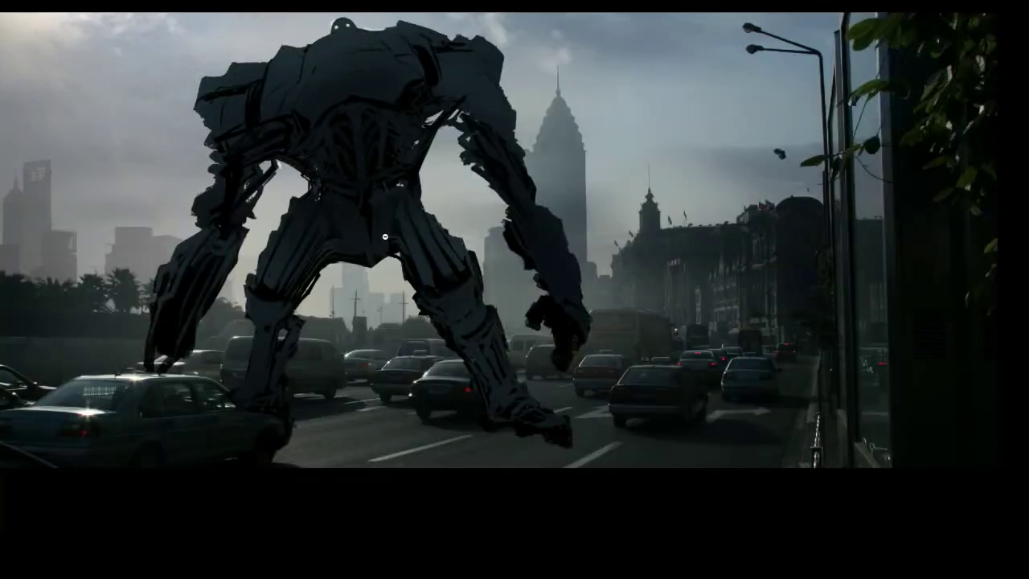
Examine the robot's overall silhouette and values at thumbnail size and in the enlarged full composition
left_click(385, 238, "alt")
left_click(384, 252, "alt")
left_click(383, 252, "alt")
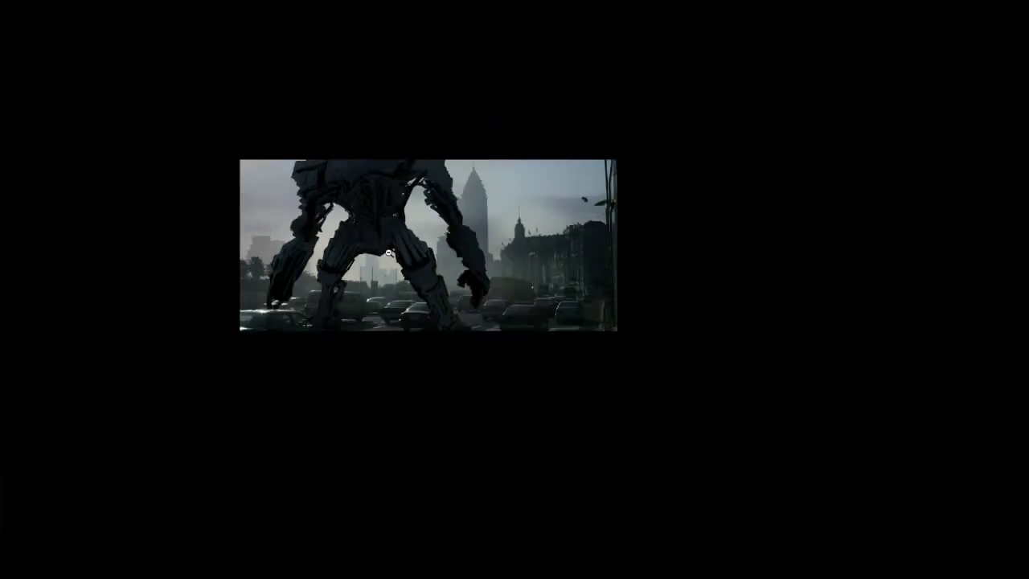
left_click(393, 241, "alt")
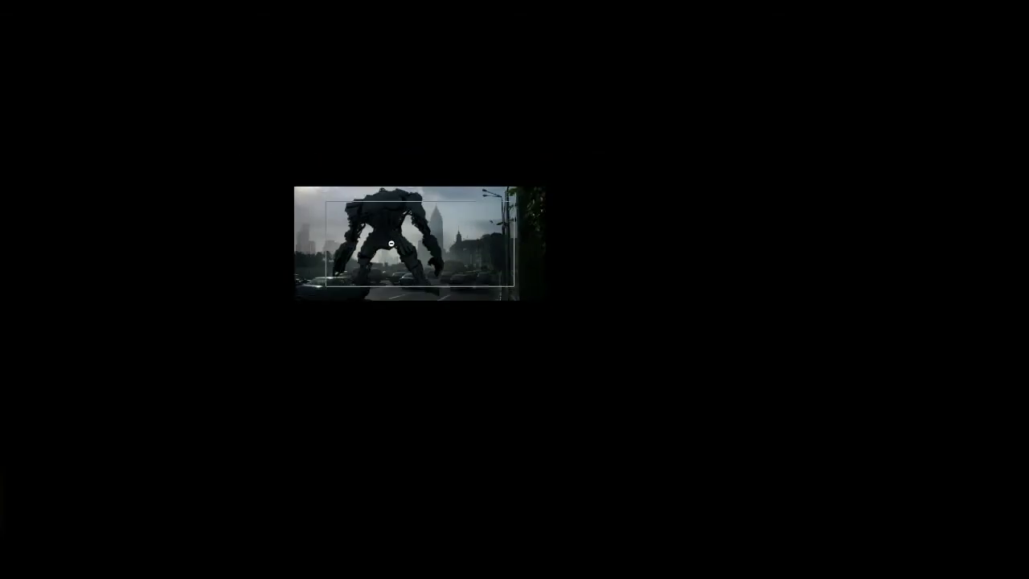
left_click(393, 241, "alt")
left_click(392, 242, "alt")
left_click_drag(454, 233, 602, 246)
left_click(542, 282, "alt")
left_click(551, 283, "alt")
left_click(541, 281)
left_click(547, 281)
left_click(552, 279)
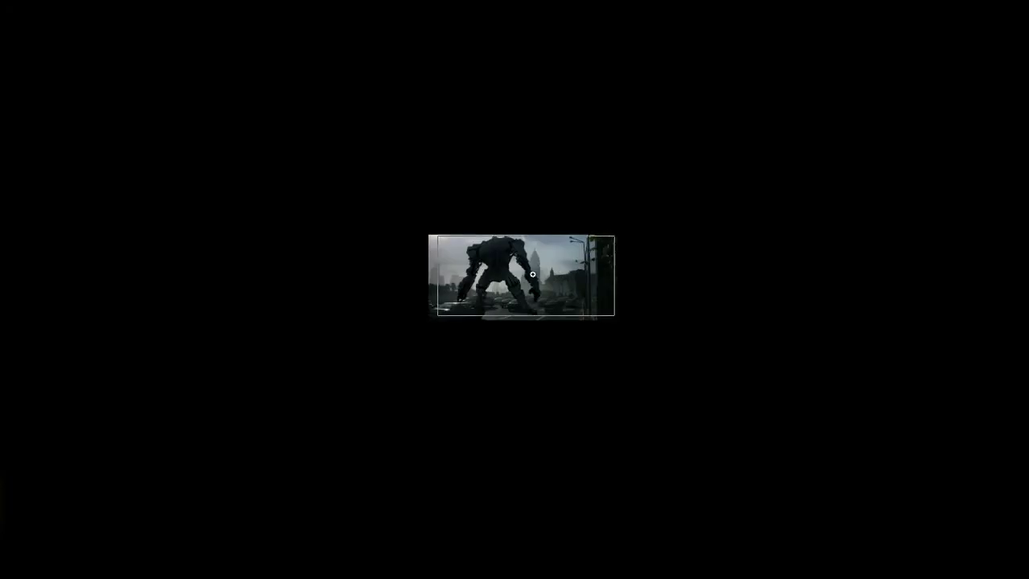
left_click(499, 257)
left_click(510, 266)
left_click(517, 275)
left_click(518, 275)
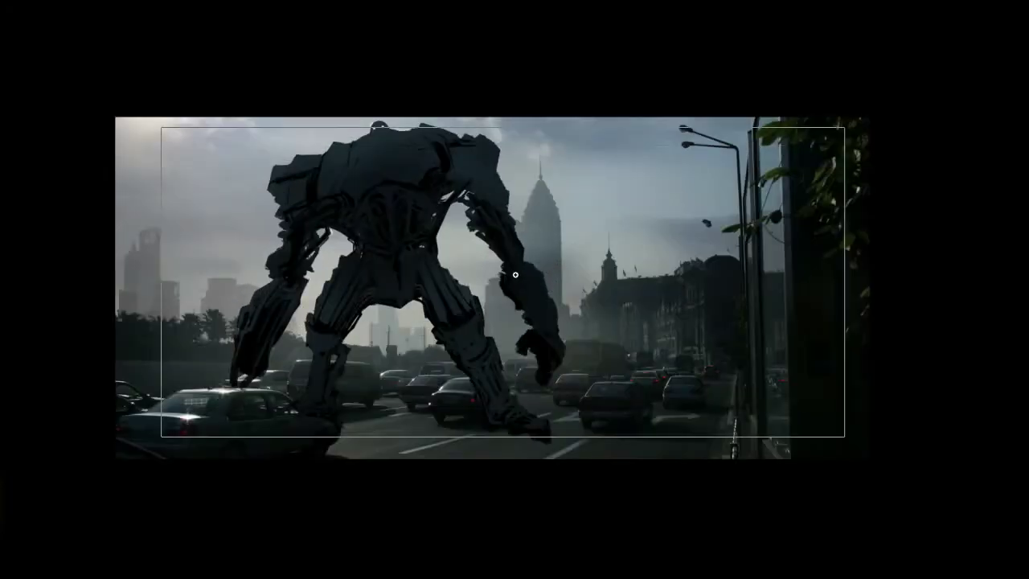
left_click(517, 275)
Turn on Layers 10 and 11 of the robot group to add soft light on the body
left_click_drag(549, 262, 600, 283)
key("Tab")
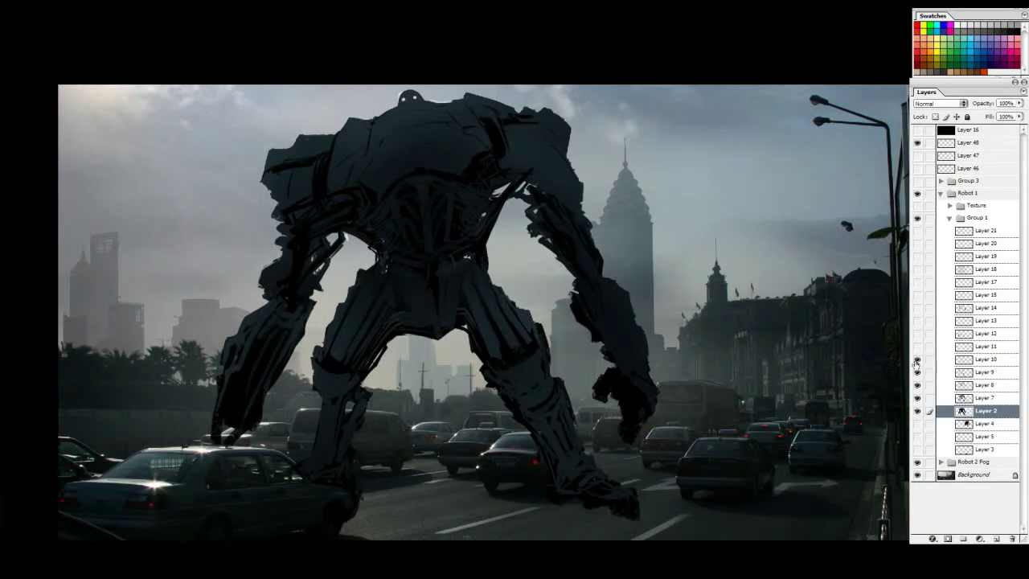
left_click(917, 359)
left_click(916, 346)
left_click(917, 346)
left_click(917, 346)
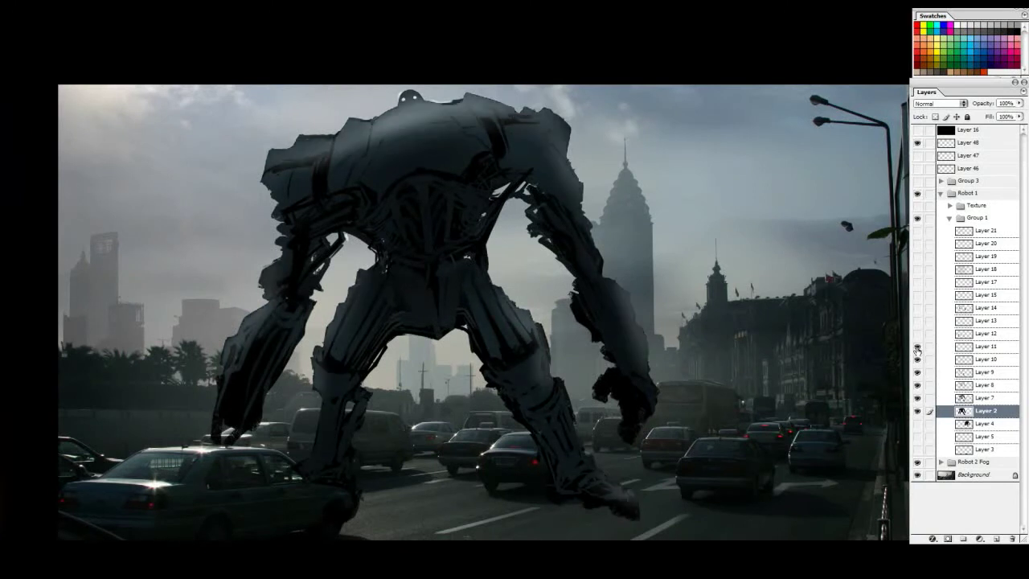
Turn on Layer 12 of the robot group, comparing the image with and without it
left_click(918, 336)
left_click(917, 335)
left_click(917, 336)
left_click(917, 336)
left_click(916, 335)
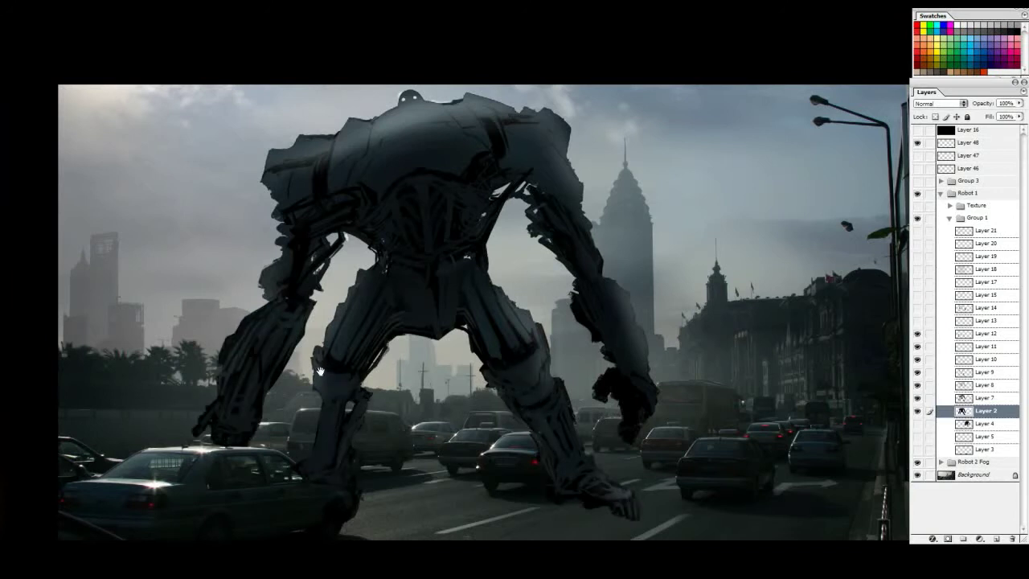
Examine the robot's hand above the taxi up close with Layer 12 hidden and shown
left_click_drag(347, 404, 409, 367)
left_click(305, 356)
left_click(307, 357)
left_click_drag(585, 299, 708, 208)
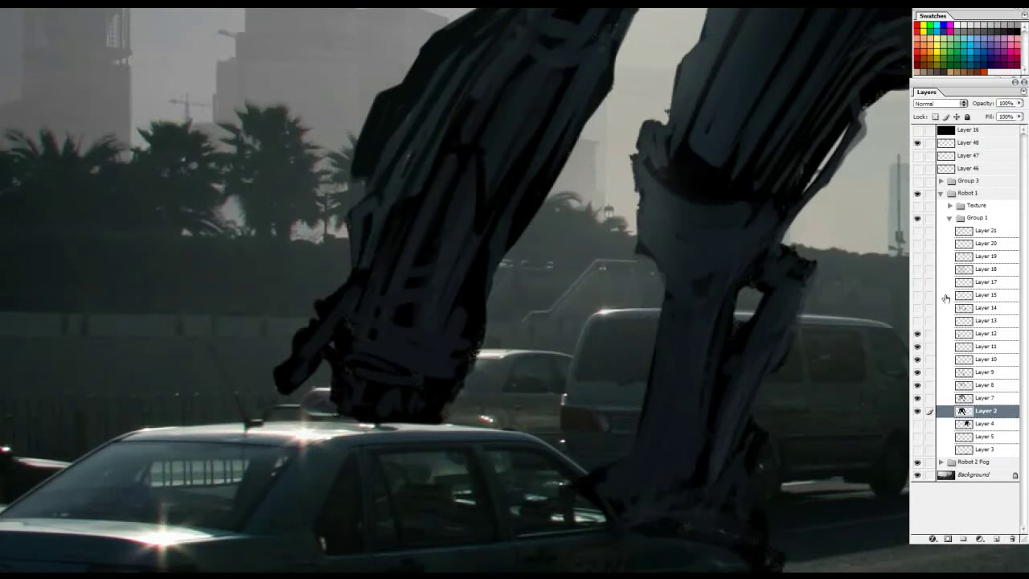
left_click(917, 334)
left_click(916, 333)
left_click(917, 333)
left_click(916, 334)
Draw a red V-shaped arrow on Layer 48 from the cars down to the road and up to the striding leg
left_click_drag(887, 101, 662, 312)
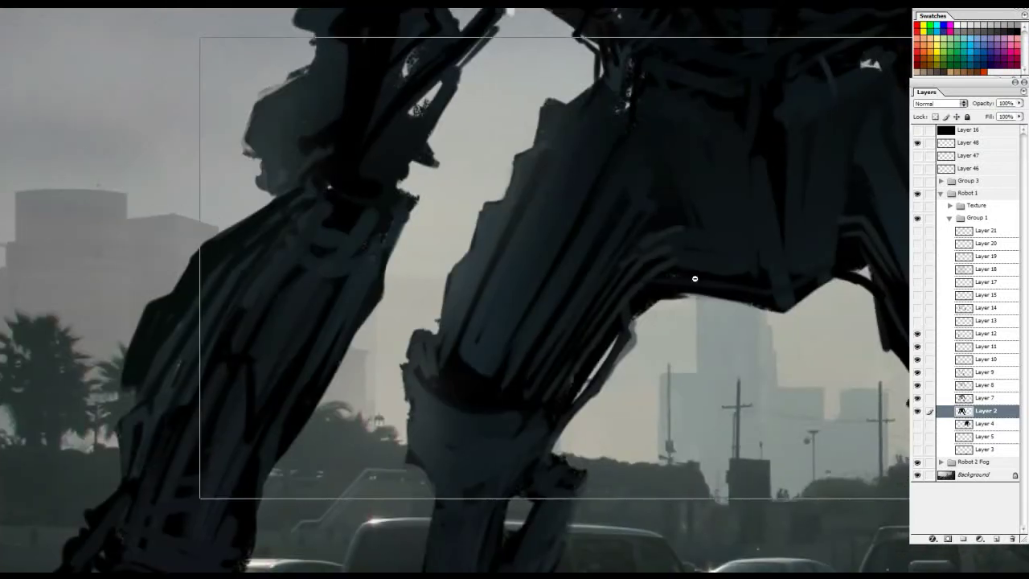
left_click(691, 282, "alt")
left_click_drag(785, 221, 653, 251)
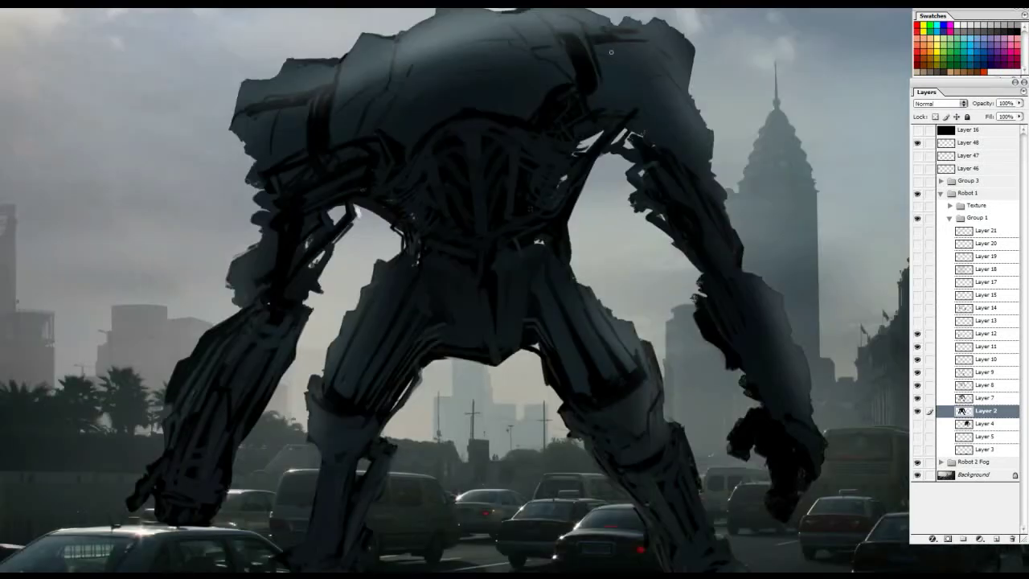
left_click_drag(656, 396, 651, 298)
left_click(622, 402, "ctrl")
left_click(967, 142)
left_click_drag(537, 366, 556, 274)
left_click_drag(310, 269, 565, 217)
mouse_move(264, 207)
left_mouse_down()
mouse_move(315, 409)
mouse_move(320, 398)
left_mouse_up()
mouse_move(260, 222)
left_mouse_down()
mouse_move(363, 420)
mouse_move(573, 202)
left_mouse_up()
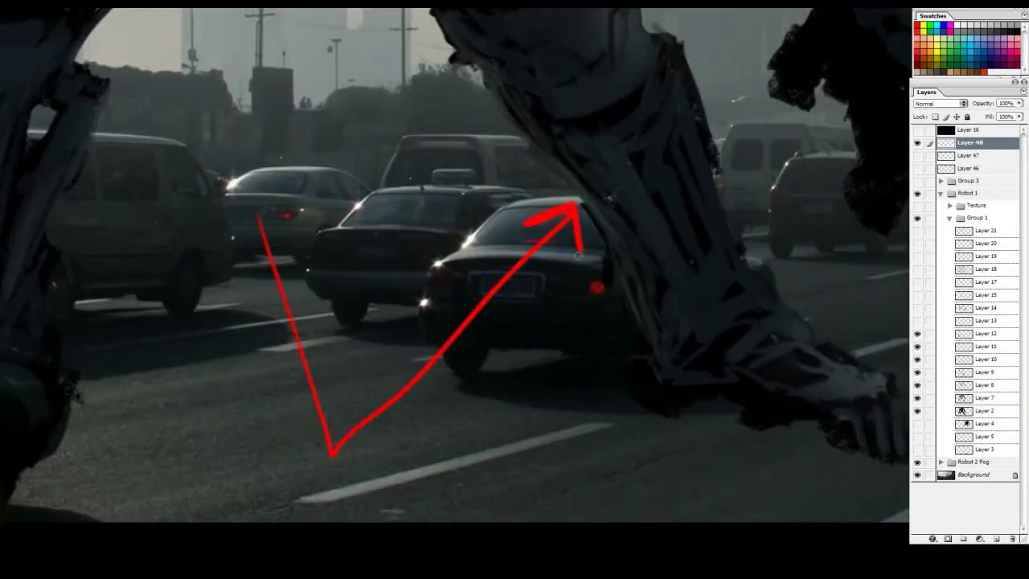
Draw a red arrow from the cars beyond the foot to the robot's striding leg, and undo the arrow strokes
mouse_move(884, 116)
left_mouse_down()
mouse_move(613, 311)
mouse_move(570, 316)
left_mouse_up()
mouse_move(775, 455)
left_mouse_down()
mouse_move(464, 327)
mouse_move(343, 251)
left_mouse_up()
mouse_move(352, 292)
left_mouse_down()
mouse_move(334, 250)
mouse_move(375, 254)
left_mouse_up()
left_click_drag(415, 165, 505, 159)
left_click_drag(615, 218, 559, 123)
key("ctrl+alt+z")
key("ctrl+alt+z")
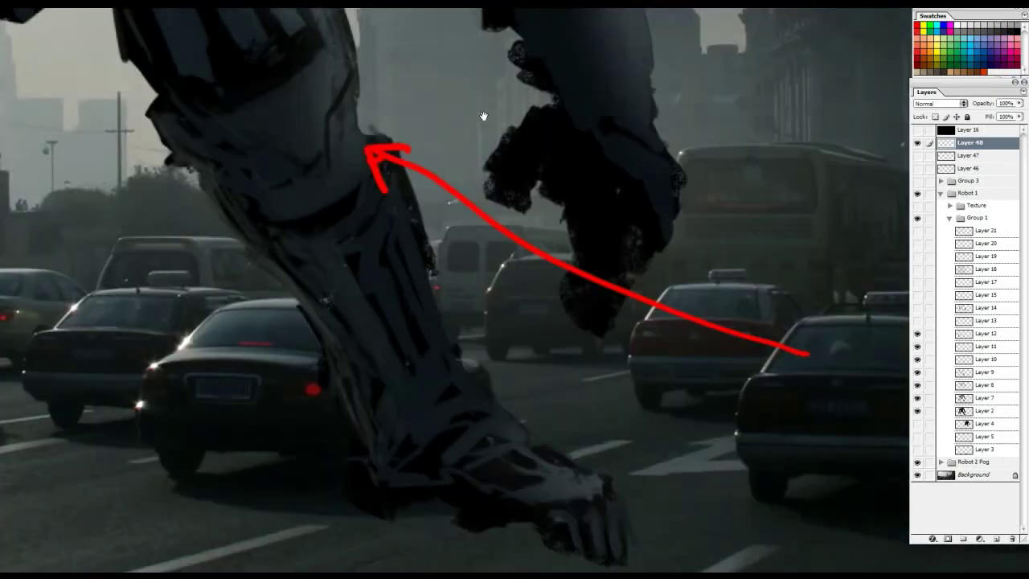
mouse_move(343, 118)
left_mouse_down()
mouse_move(280, 186)
mouse_move(259, 174)
left_mouse_up()
key("ctrl+alt+z")
Sketch trial light-direction strokes around the robot's legs on Layer 48, and undo them
left_click_drag(349, 271, 393, 212)
left_click_drag(356, 120, 361, 509)
mouse_move(346, 478)
left_mouse_down()
mouse_move(361, 510)
mouse_move(402, 472)
left_mouse_up()
key("ctrl+alt+z")
key("ctrl+alt+z")
left_click_drag(403, 279, 284, 497)
key("ctrl+alt+z")
left_click_drag(327, 222, 135, 448)
key("ctrl+alt+z")
Draw a red V-shaped arrow bouncing off the road toward the leg beside the taxi, and undo all annotation strokes
left_click_drag(363, 246, 635, 229)
left_click_drag(286, 300, 551, 301)
mouse_move(698, 181)
left_mouse_down()
mouse_move(529, 456)
mouse_move(426, 181)
mouse_move(434, 171)
left_mouse_up()
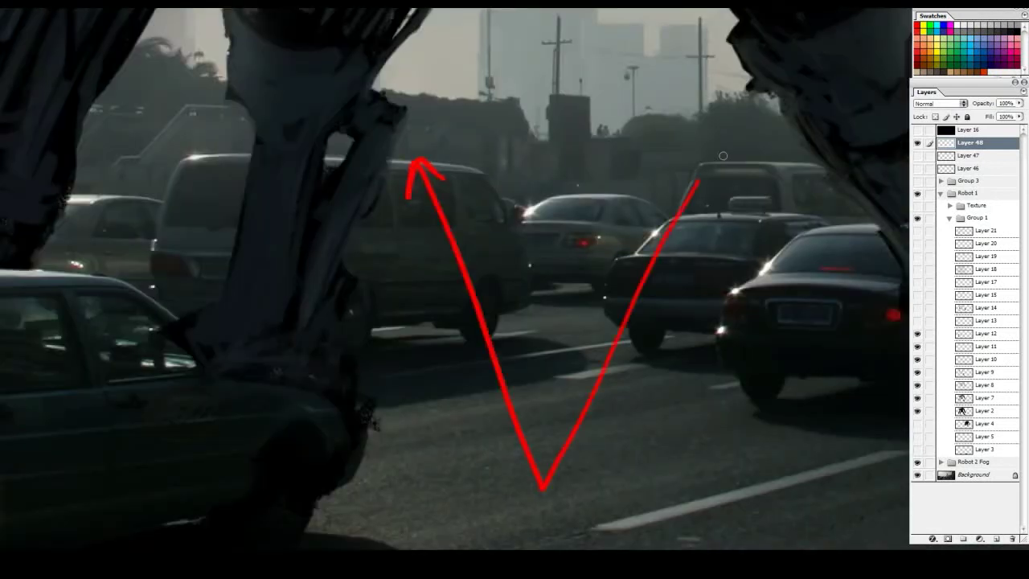
key("ctrl+z")
left_click_drag(554, 364, 526, 474)
key("ctrl+z")
mouse_move(371, 196)
left_mouse_down()
mouse_move(721, 347)
mouse_move(568, 196)
left_mouse_up()
mouse_move(271, 230)
left_mouse_down()
mouse_move(384, 397)
mouse_move(532, 193)
left_mouse_up()
key("ctrl+z")
mouse_move(360, 156)
left_mouse_down()
mouse_move(493, 374)
mouse_move(552, 265)
left_mouse_up()
key("ctrl+z")
Turn on Layer 13 of the robot group in the full composition view
left_click_drag(652, 209, 462, 478)
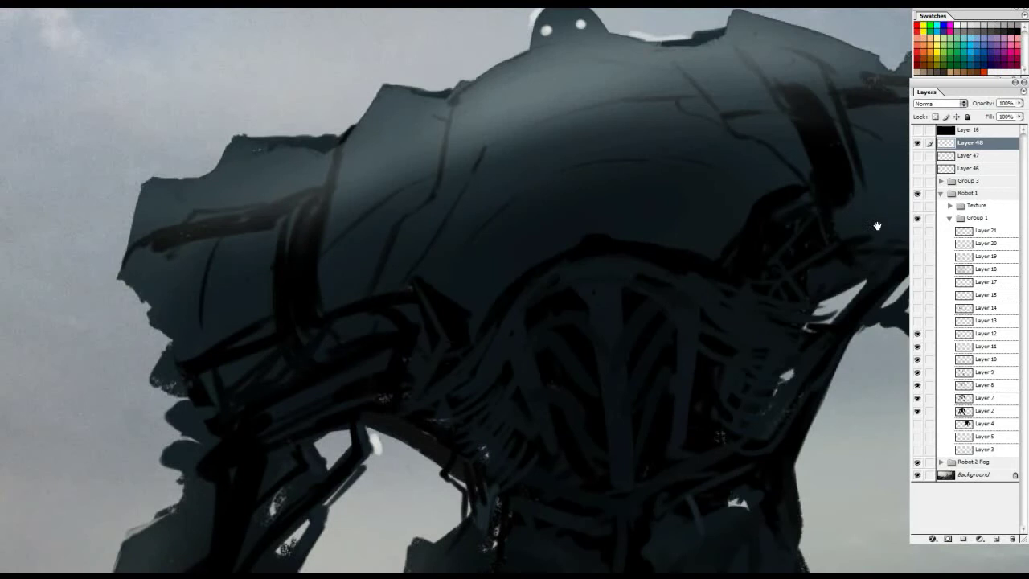
key("ctrl+minus")
key("ctrl+minus")
key("ctrl+minus")
left_click_drag(769, 367, 811, 401)
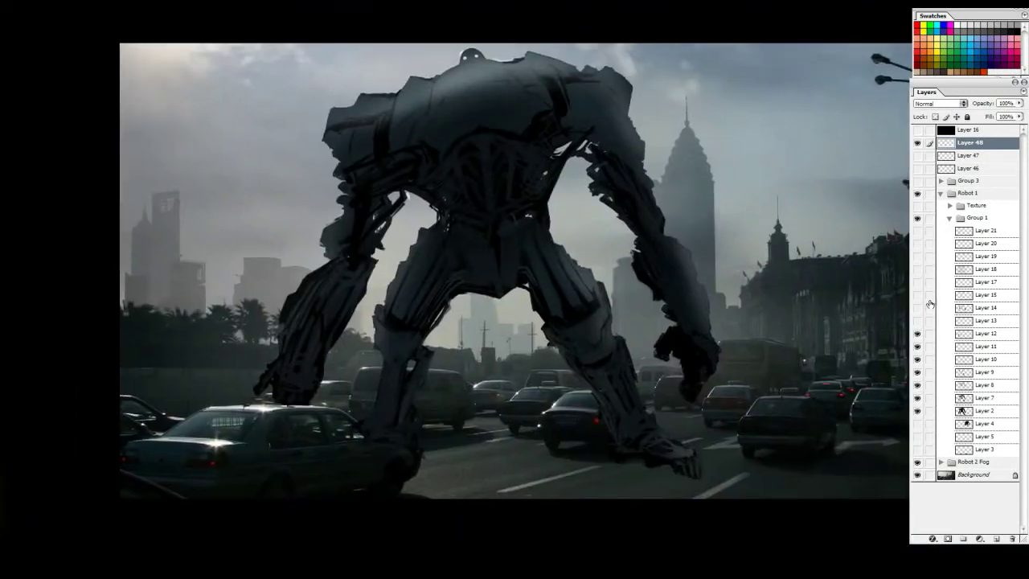
left_click(917, 320)
left_click(917, 320)
left_click(917, 320)
Examine the taxi roof beneath the robot's hand up close with Layer 13 hidden and shown
left_click(286, 423, "ctrl")
left_click(289, 421, "ctrl")
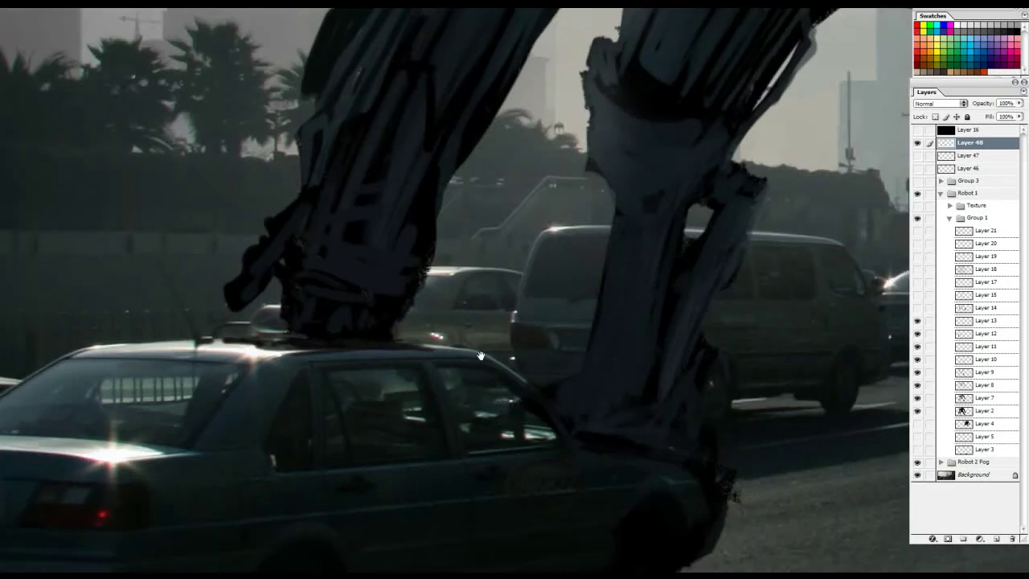
left_click(916, 320)
left_click(917, 320)
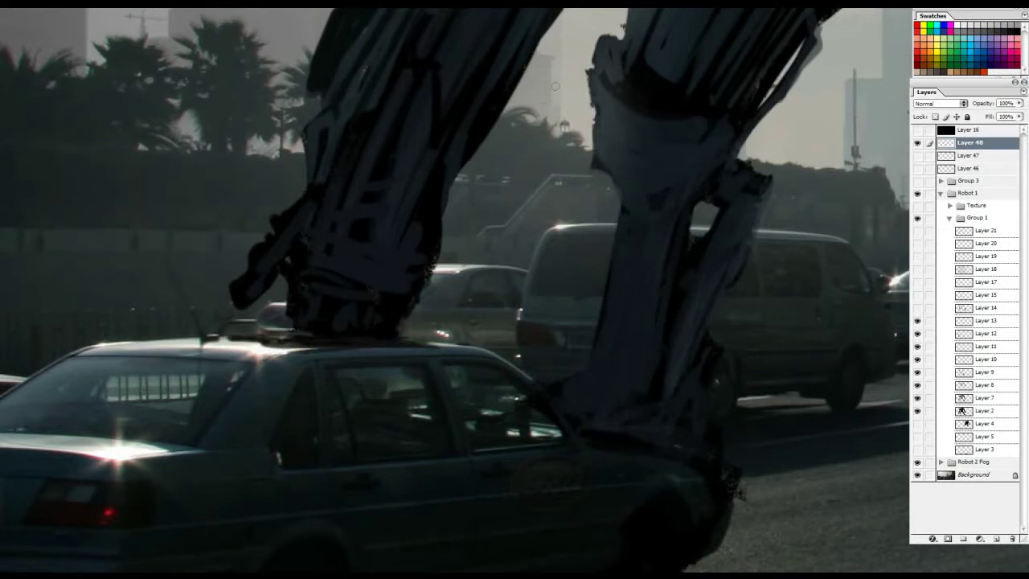
left_click(917, 320)
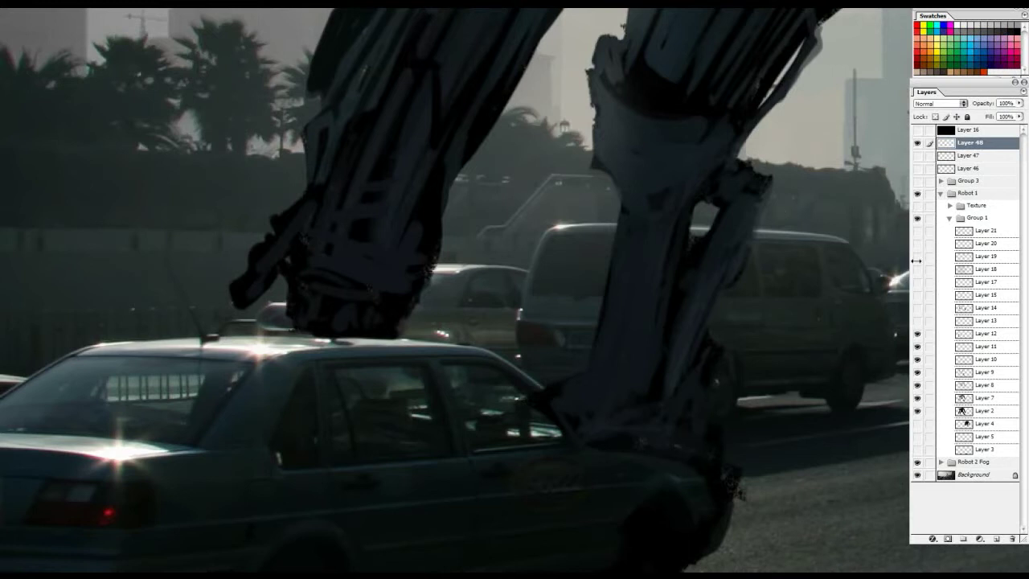
left_click(917, 321)
left_click(917, 321)
left_click(917, 321)
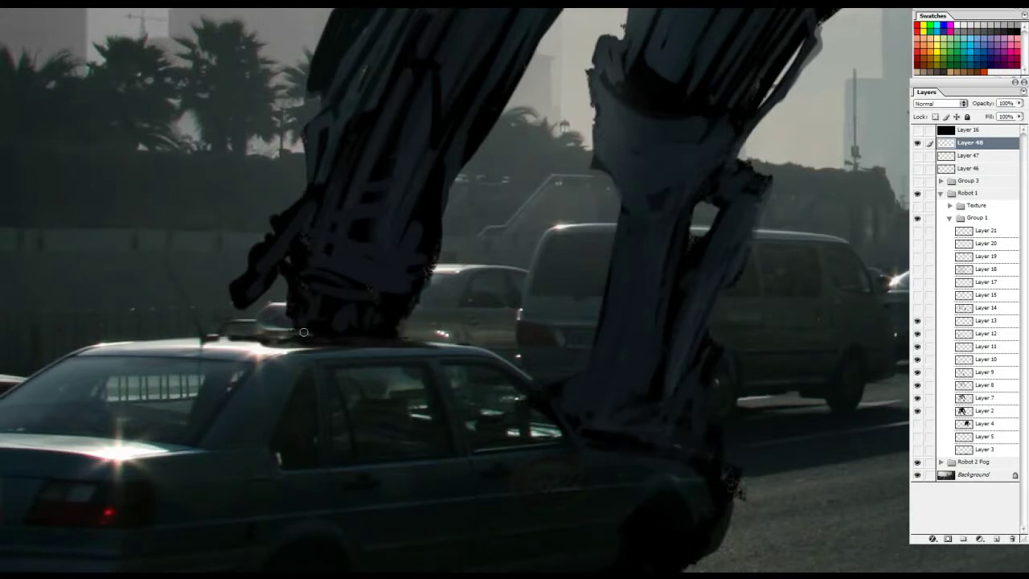
left_click(916, 321)
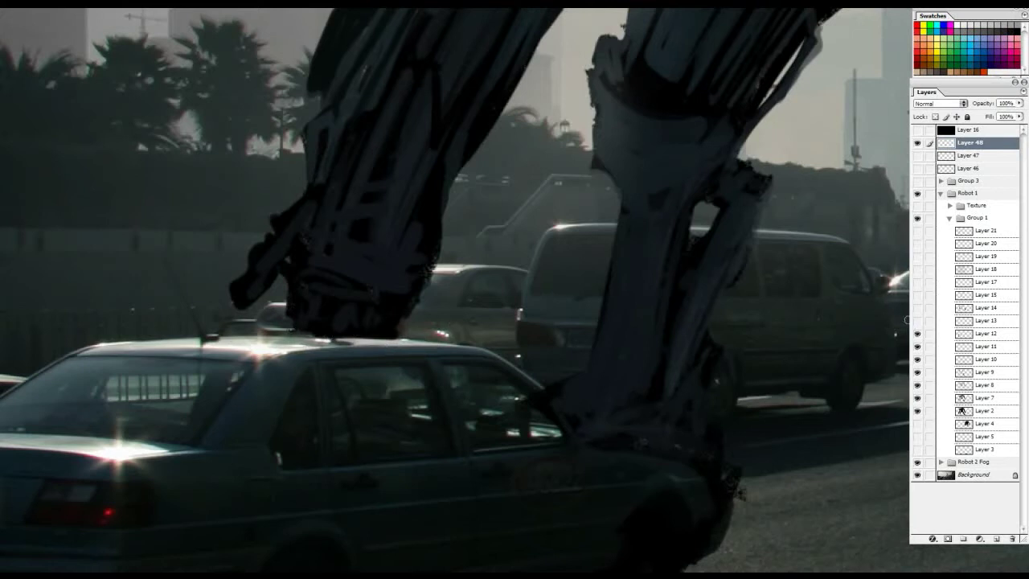
left_click(917, 320)
left_click(917, 321)
left_click(916, 321)
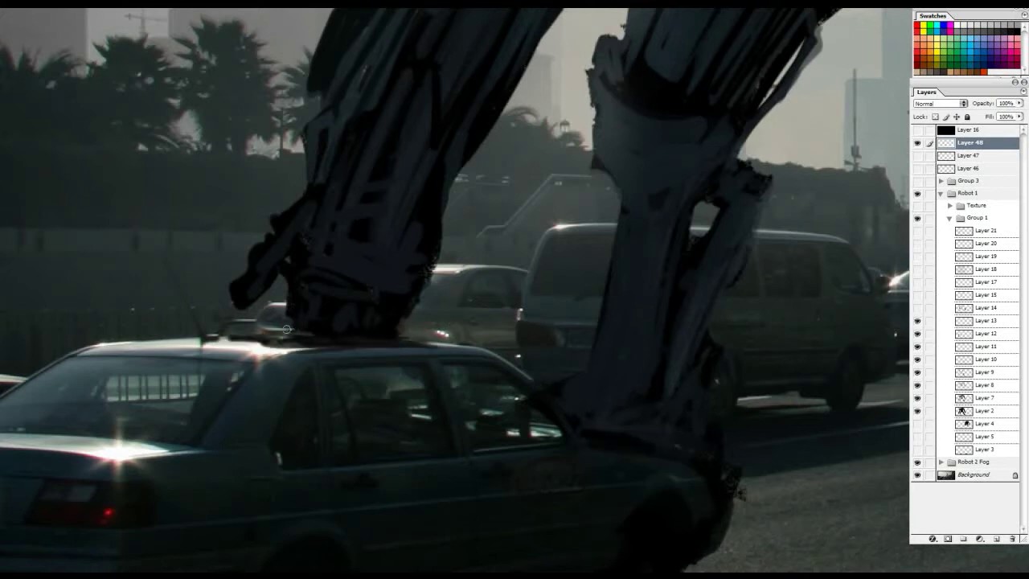
left_click(917, 322)
left_click(917, 322)
Compare the full composition with Layer 13 hidden and shown
left_click(351, 341, "alt")
left_click(350, 341, "alt")
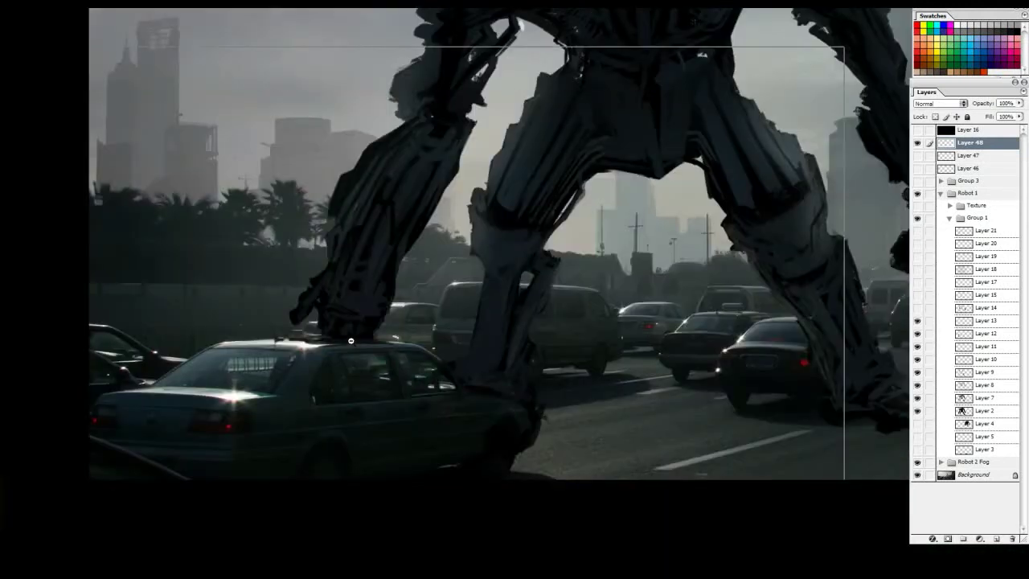
left_click(350, 341, "alt")
left_click_drag(779, 297, 867, 259)
left_click(917, 320)
left_click(917, 320)
left_click(917, 320)
left_click(917, 320)
Compare the robot with Layer 14 shown and hidden, leaving that layer off
left_click(917, 308)
left_click(917, 308)
left_click(917, 308)
left_click(916, 307)
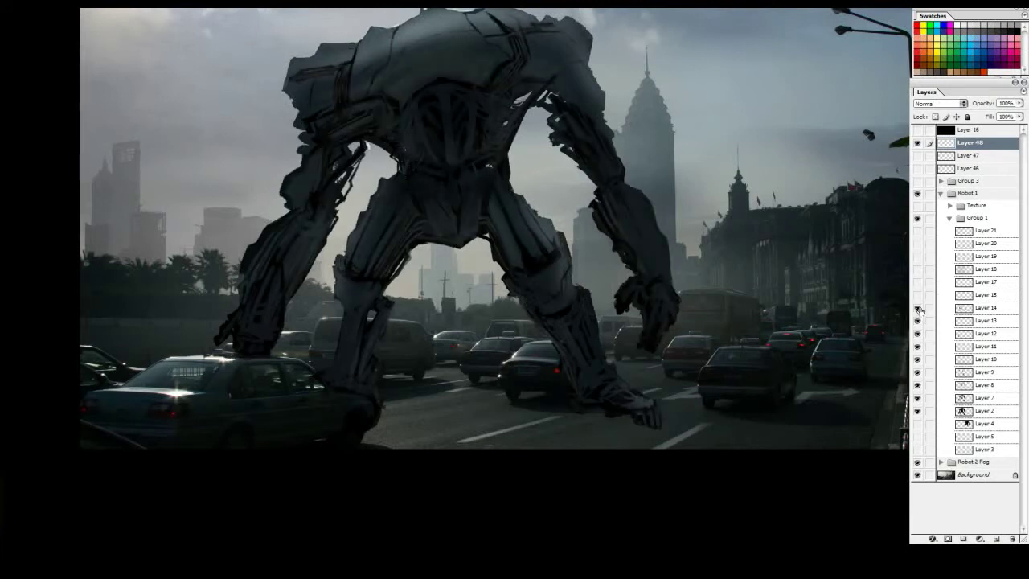
left_click(916, 308)
left_click(917, 308)
left_click(917, 308)
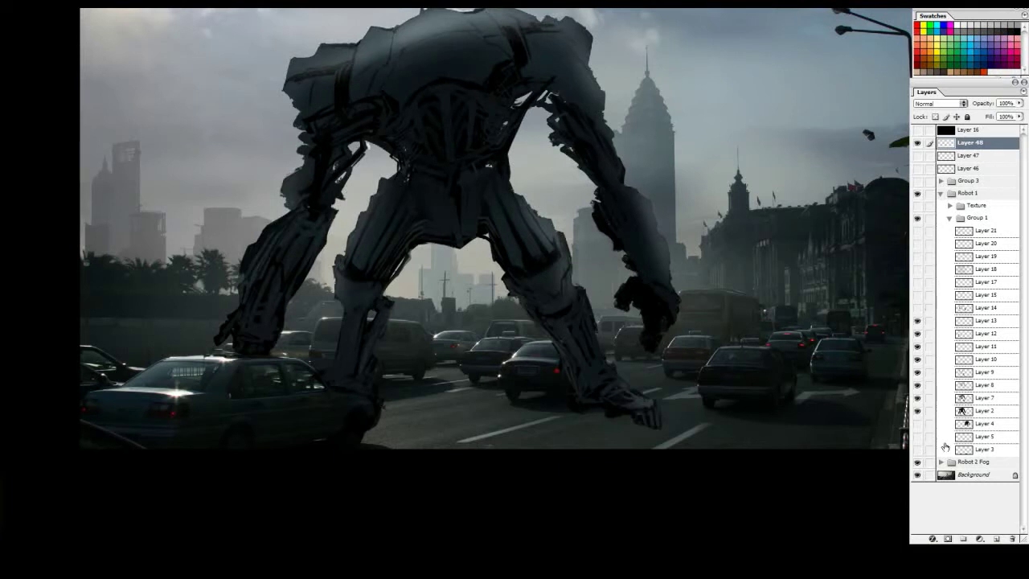
Turn on Layer 3 to add the robot's cast shadow on the road around its foot
left_click(917, 449)
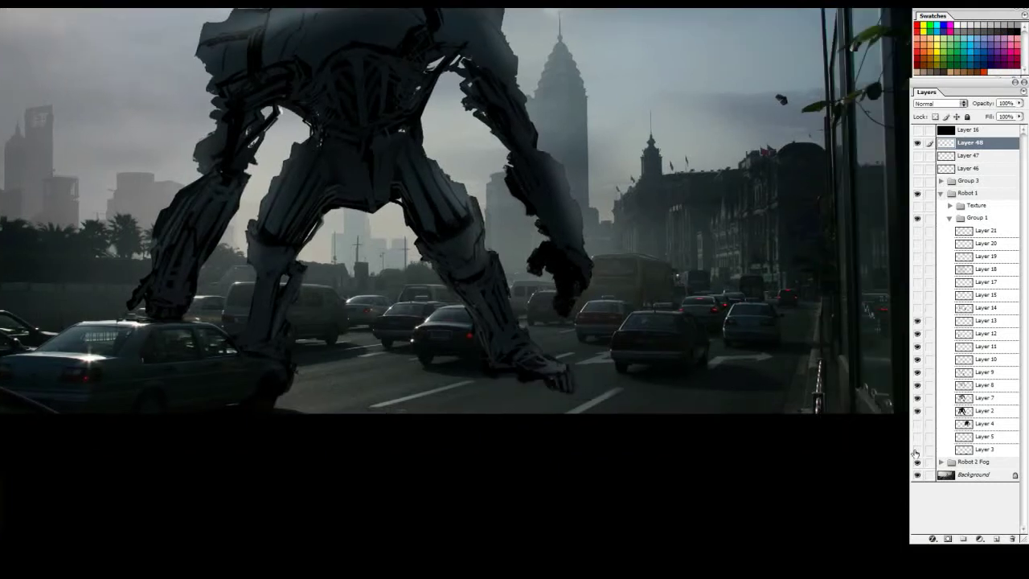
left_click(917, 451)
left_click(596, 400)
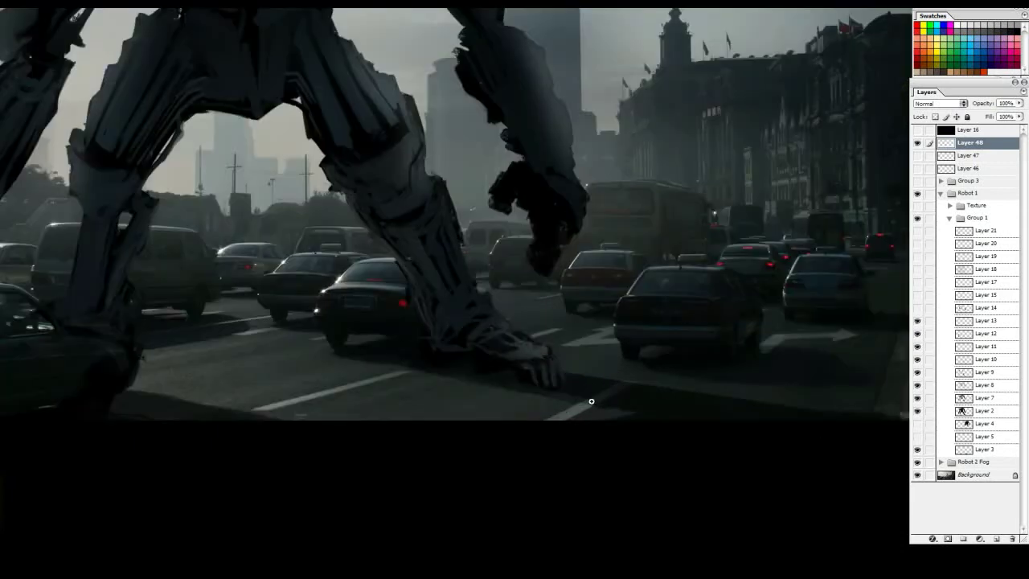
left_click(624, 382)
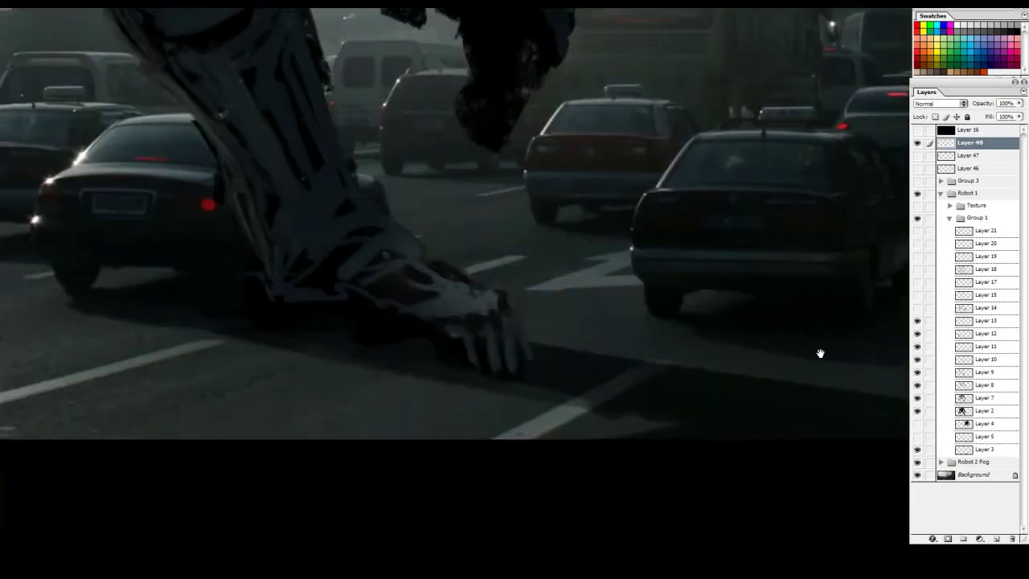
left_click(917, 450)
Examine the cast shadow on the road from the robot's foot to the cars and the curb railing
left_click_drag(222, 256, 344, 281)
left_click_drag(878, 280, 525, 309)
left_click_drag(777, 356, 631, 325)
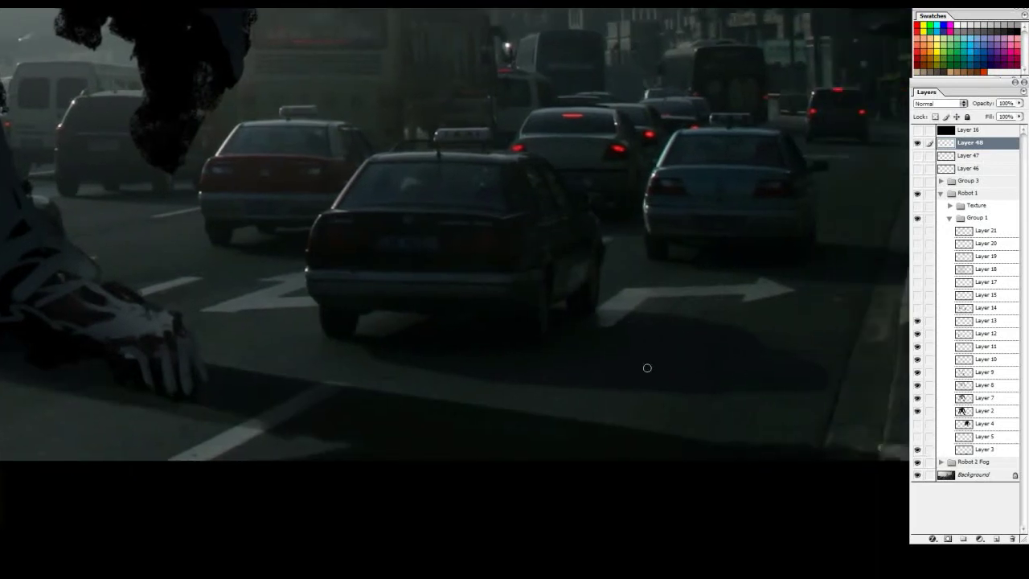
left_click_drag(381, 335, 351, 350)
key("Tab")
left_click_drag(631, 342, 433, 322)
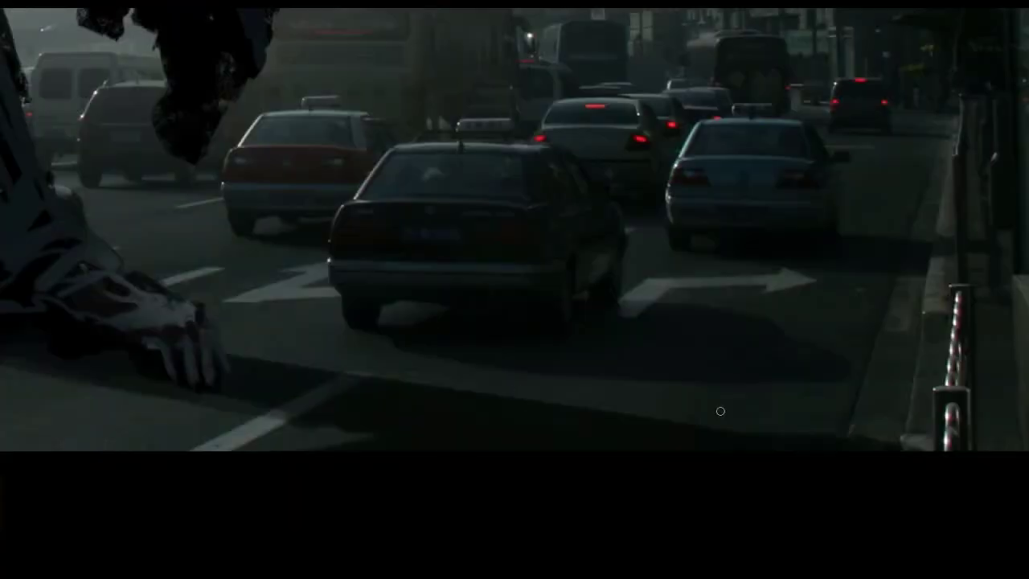
left_click_drag(239, 340, 672, 338)
left_click(683, 345, "alt")
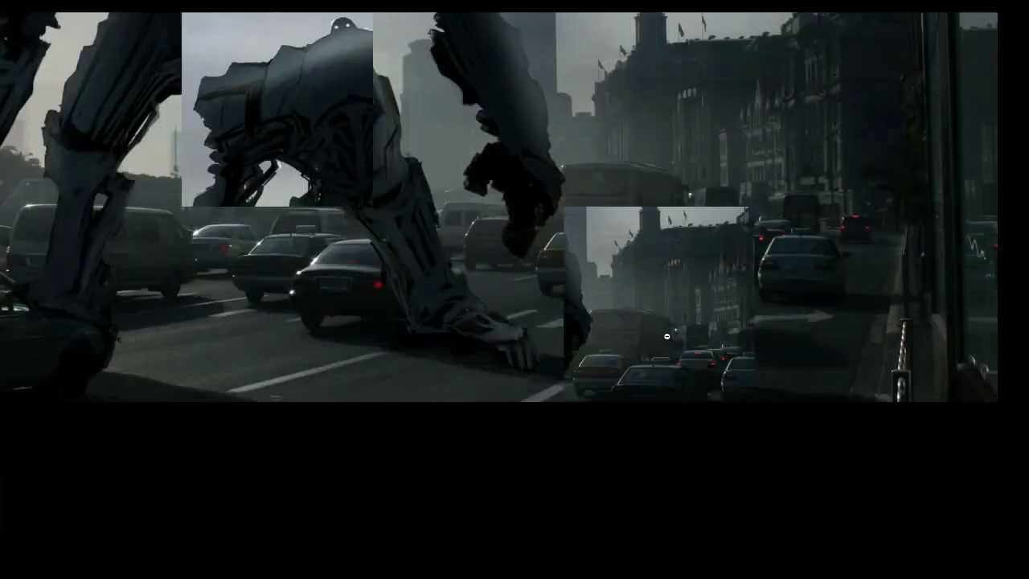
Compare the full composition with the road shadow on Layer 3 hidden and shown
key("Tab")
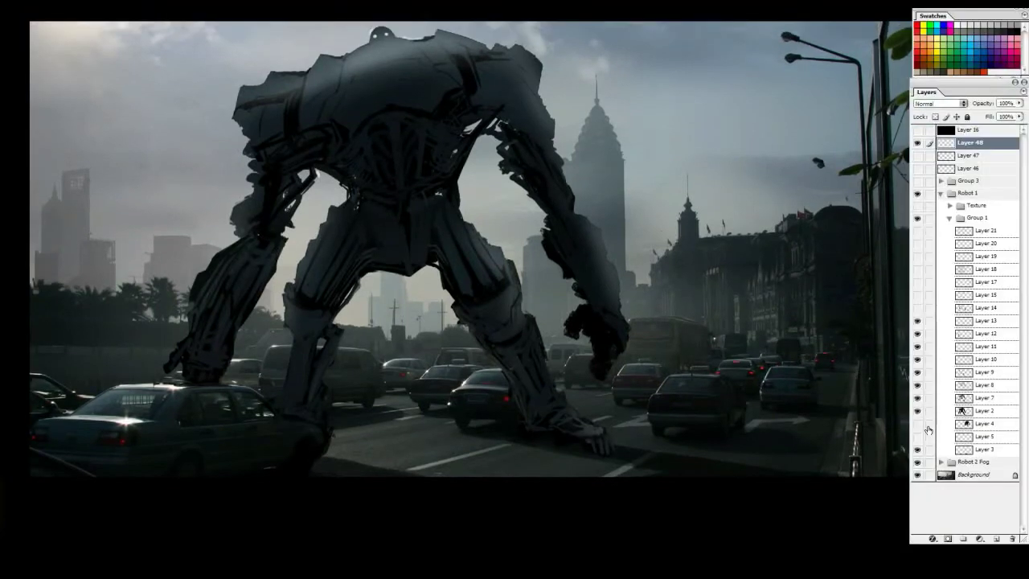
left_click(915, 451)
left_click(915, 450)
left_click(916, 449)
left_click(916, 449)
left_click(916, 449)
left_click(916, 449)
Turn on Layer 16 to view the picture in grayscale, and examine its values at thumbnail size
left_click(916, 308)
left_click(916, 308)
left_click(444, 227, "ctrl+alt")
left_click(439, 226, "ctrl+alt")
left_click(439, 227, "alt")
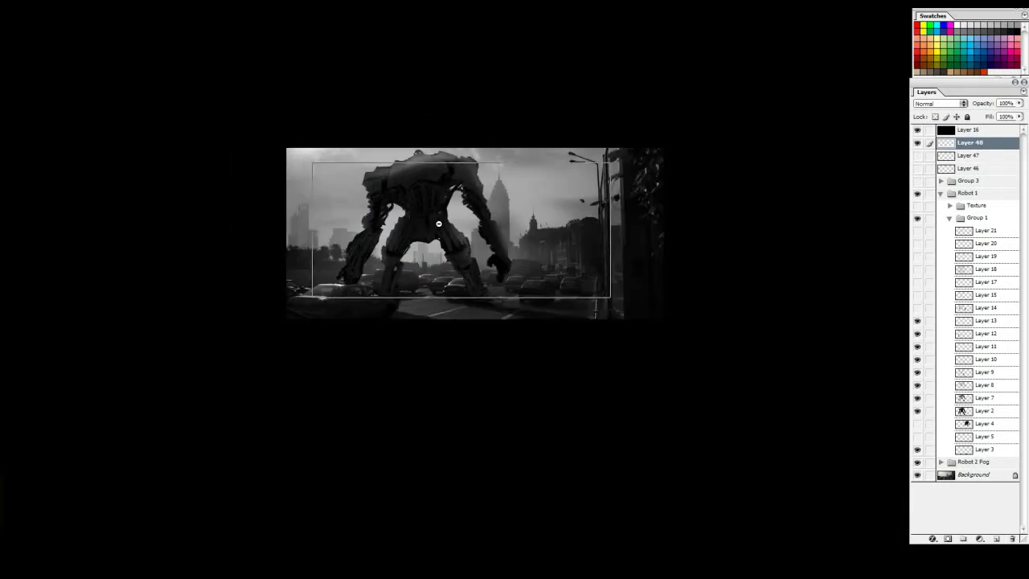
left_click(439, 225, "alt")
left_click(432, 219)
left_click(432, 218, "ctrl")
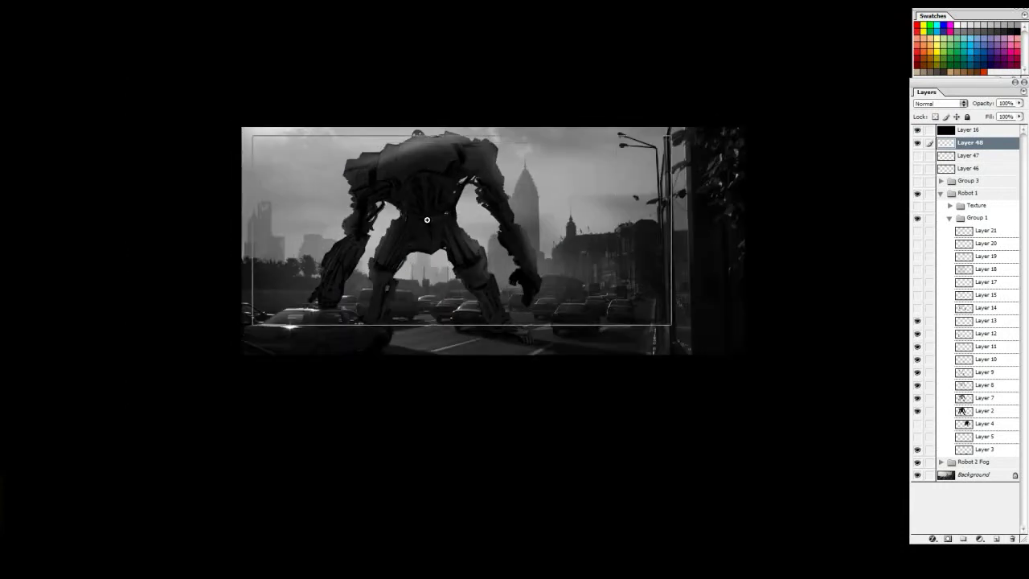
Turn on Layer 14 within the grayscale view to lighten the values across the robot's torso, arms and legs
left_click(431, 217, "ctrl")
left_click_drag(431, 202, 452, 235)
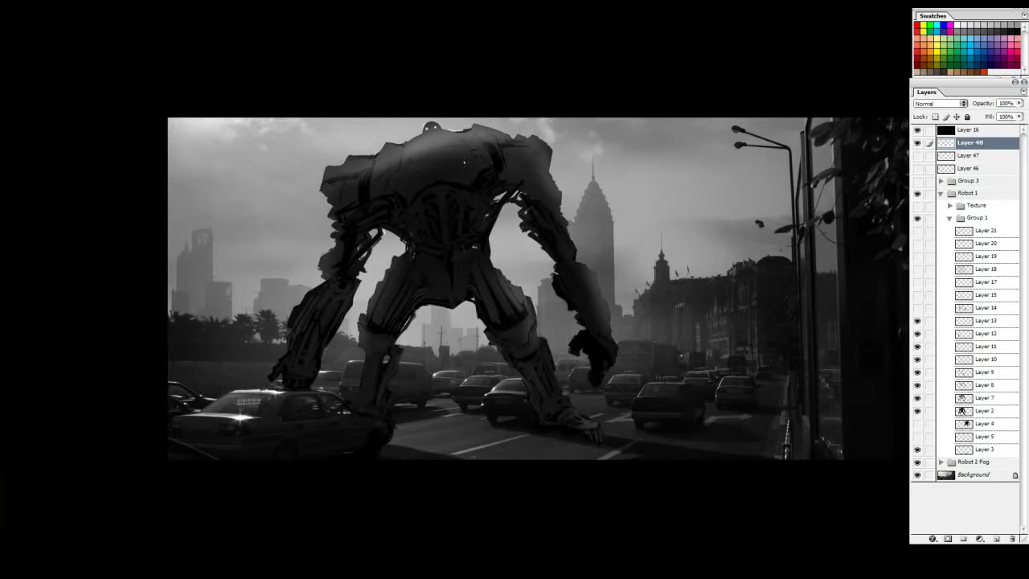
key("Tab")
left_click_drag(479, 186, 497, 223)
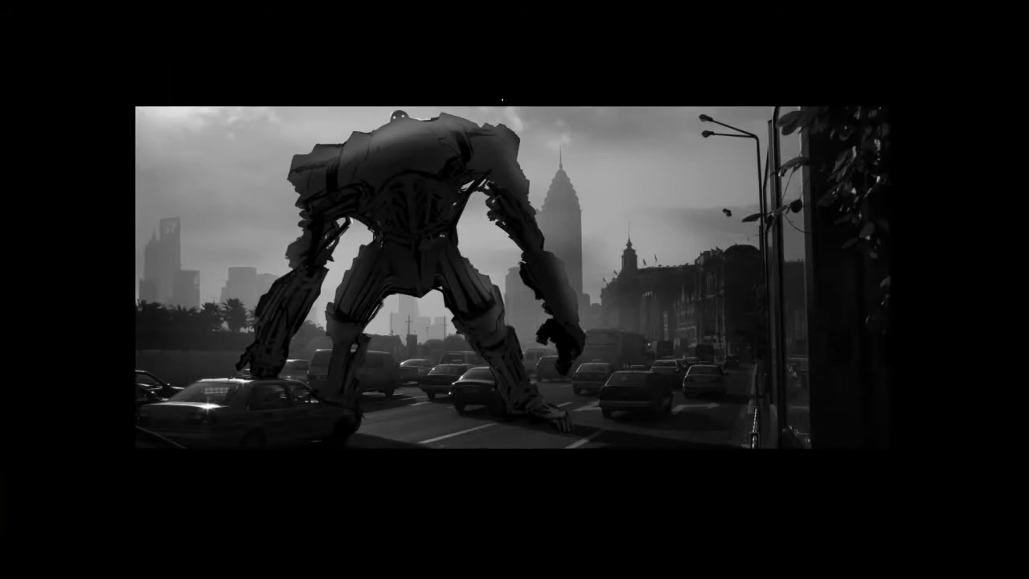
key("Tab")
left_click(917, 308)
left_click(918, 309)
left_click(918, 308)
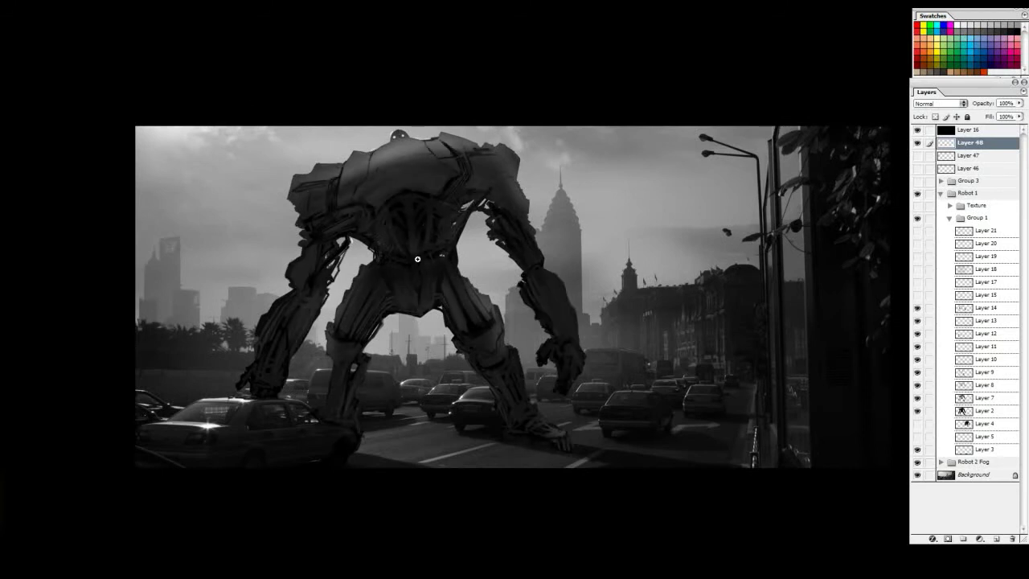
Mark the light bouncing from the road up to the robot's pelvis and legs with temporary red strokes, undoing each one
key("ctrl+plus")
key("ctrl+plus")
key("ctrl+plus")
key("ctrl+minus")
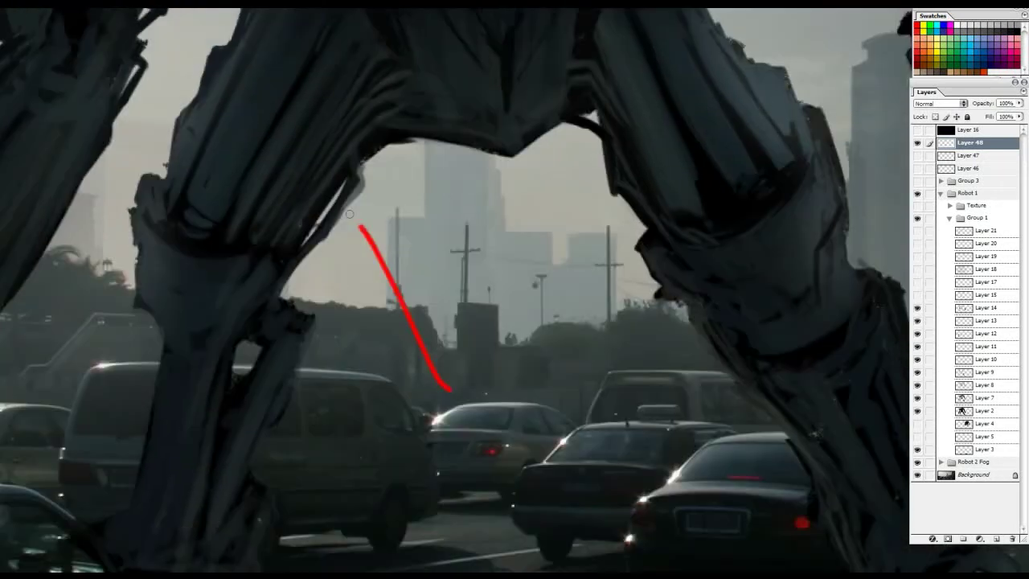
left_click_drag(350, 214, 379, 225)
key("ctrl+z")
mouse_move(530, 416)
left_mouse_down()
mouse_move(563, 337)
mouse_move(674, 210)
left_mouse_up()
key("ctrl+z")
left_click_drag(514, 321, 523, 438)
left_click_drag(500, 490, 504, 271)
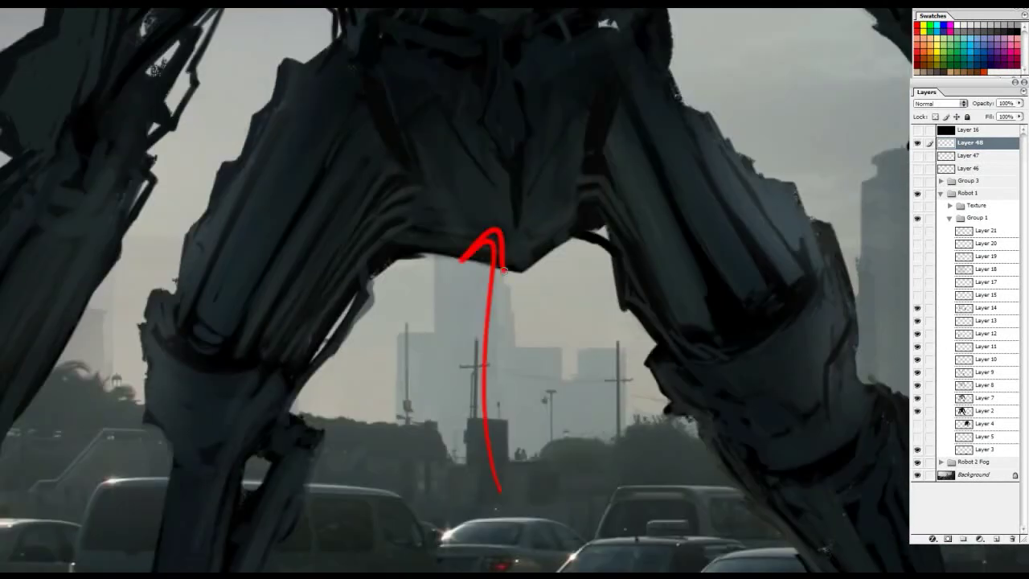
scroll(547, 340, "up", 6)
key("ctrl+z")
left_click_drag(339, 246, 382, 307)
key("ctrl+z")
mouse_move(415, 520)
left_mouse_down()
mouse_move(414, 487)
mouse_move(446, 389)
left_mouse_up()
key("ctrl+z")
left_click_drag(582, 504, 602, 401)
key("ctrl+z")
Compare the robot's torso and upper legs with the bounced light on Layer 14 hidden and shown
left_click_drag(519, 365, 620, 300)
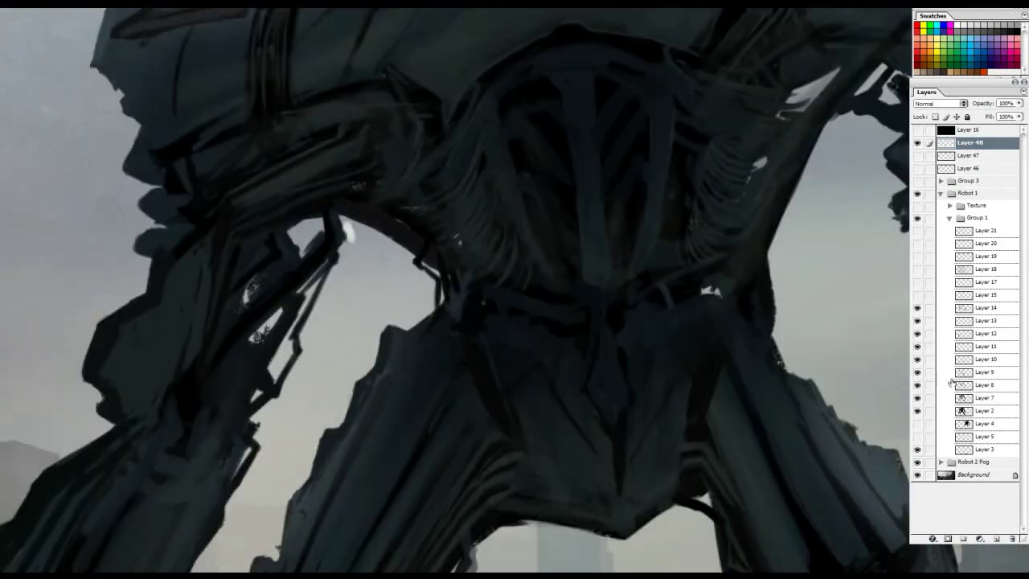
left_click(916, 309)
left_click(916, 309)
left_click(916, 309)
scroll(307, 367, "up", 5)
left_click_drag(277, 321, 573, 289)
key("ctrl+z")
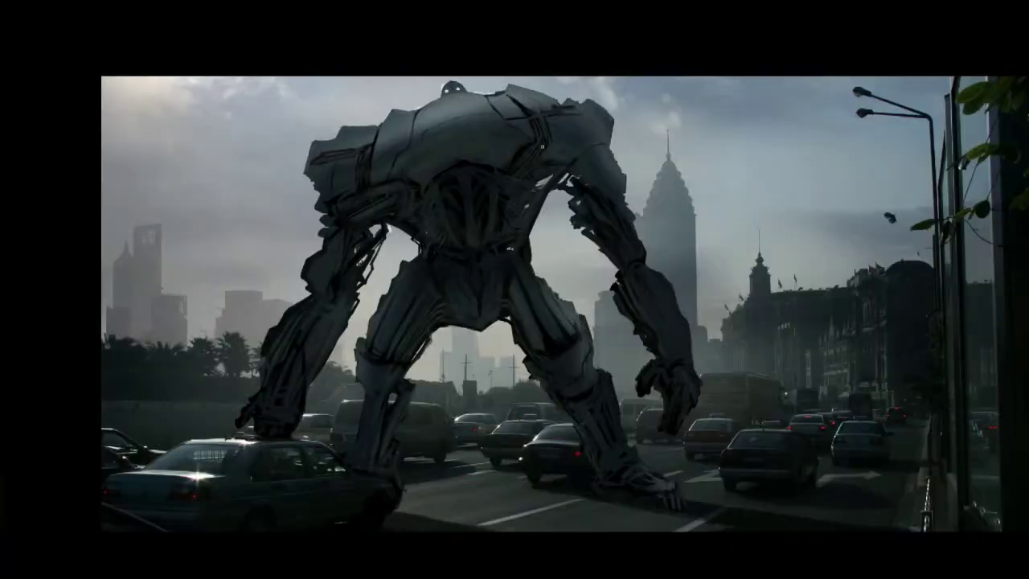
Turn on Layer 15 to add bright edges and finer detail to the robot, comparing the full figure with and without it
key("Tab")
left_click(918, 296)
left_click(918, 297)
left_click(917, 296)
left_click(917, 296)
left_click(917, 297)
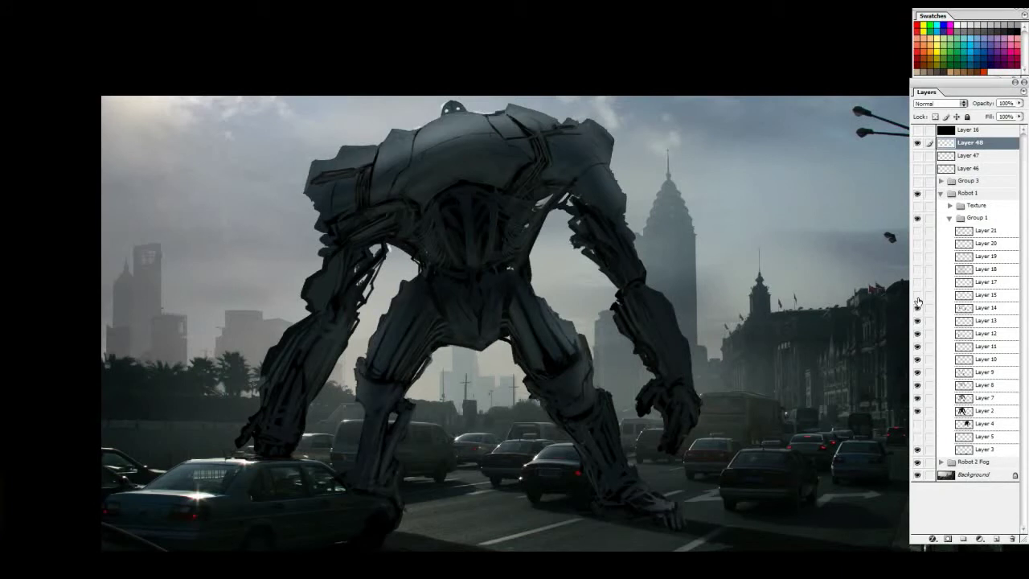
left_click(917, 297)
left_click(526, 338)
left_click(549, 337)
left_click(917, 299)
left_click(917, 299)
left_click(917, 299)
left_click(917, 299)
Compare the robot's head, shoulders and chest cavity up close with Layer 15 hidden and shown
left_click_drag(252, 78, 554, 299)
left_click_drag(578, 148, 540, 369)
left_click(917, 298)
left_click(917, 298)
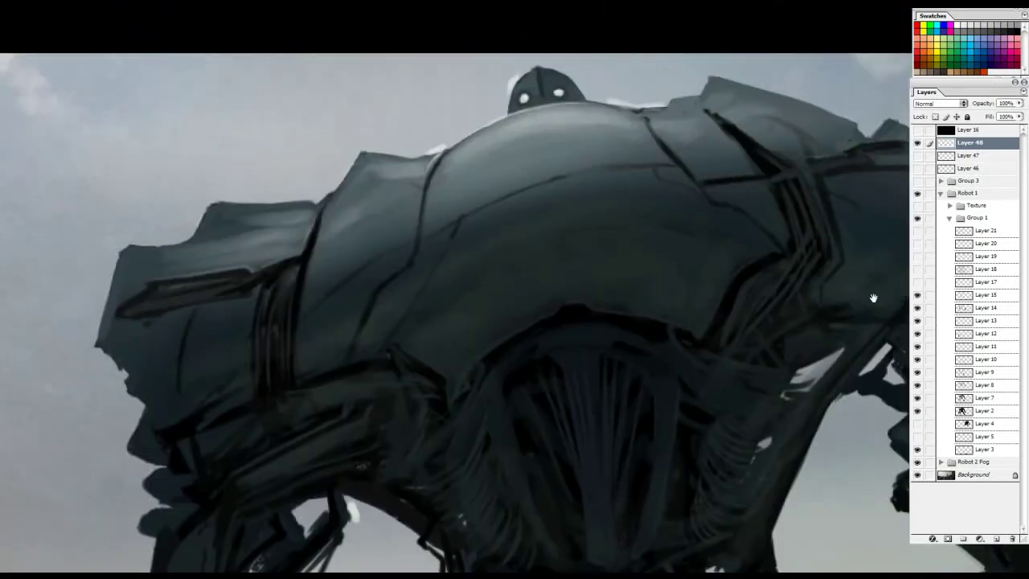
left_click_drag(876, 296, 486, 285)
left_click(917, 299)
left_click(917, 299)
Compare the highlights along the outer edges of the robot's thighs with Layer 15 hidden and shown
left_click_drag(569, 514, 663, 143)
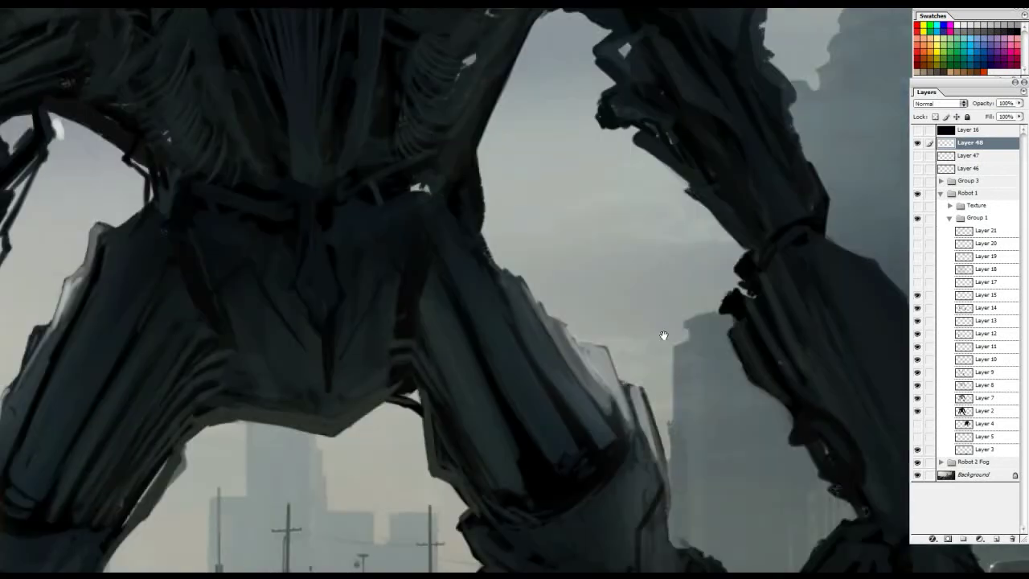
left_click_drag(662, 335, 632, 282)
left_click(915, 298)
left_click(915, 298)
mouse_move(564, 256)
left_mouse_down()
mouse_move(504, 316)
mouse_move(553, 254)
mouse_move(550, 386)
left_mouse_up()
key("ctrl+z")
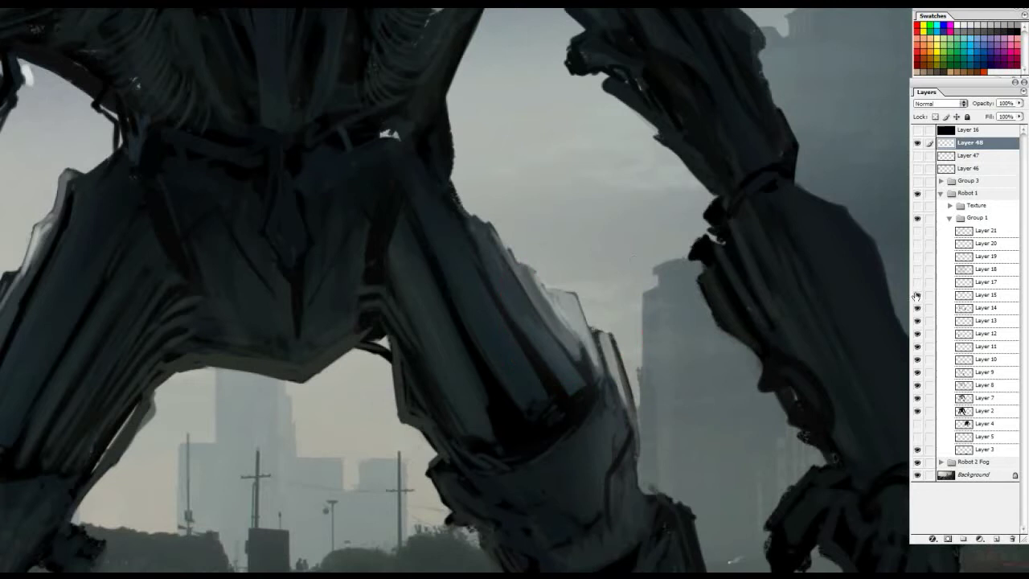
left_click(917, 296)
left_click(917, 296)
left_click(917, 295)
left_click(917, 296)
Point out the lit edge of the robot's thigh with temporary strokes, undoing them
left_click_drag(487, 370, 585, 206)
key("ctrl+z")
mouse_move(575, 141)
left_mouse_down()
mouse_move(583, 133)
mouse_move(571, 311)
left_mouse_up()
mouse_move(530, 119)
left_mouse_down()
mouse_move(588, 114)
mouse_move(540, 144)
mouse_move(568, 323)
mouse_move(582, 265)
mouse_move(623, 189)
left_mouse_up()
key("ctrl+z")
left_click_drag(566, 260, 593, 268)
key("ctrl+z")
left_click_drag(603, 319, 604, 196)
key("ctrl+z")
left_click_drag(569, 220, 615, 205)
key("ctrl+z")
View the full composition and mark the area around the robot's arm and thigh with temporary strokes, undoing each one
left_click(578, 223, "alt")
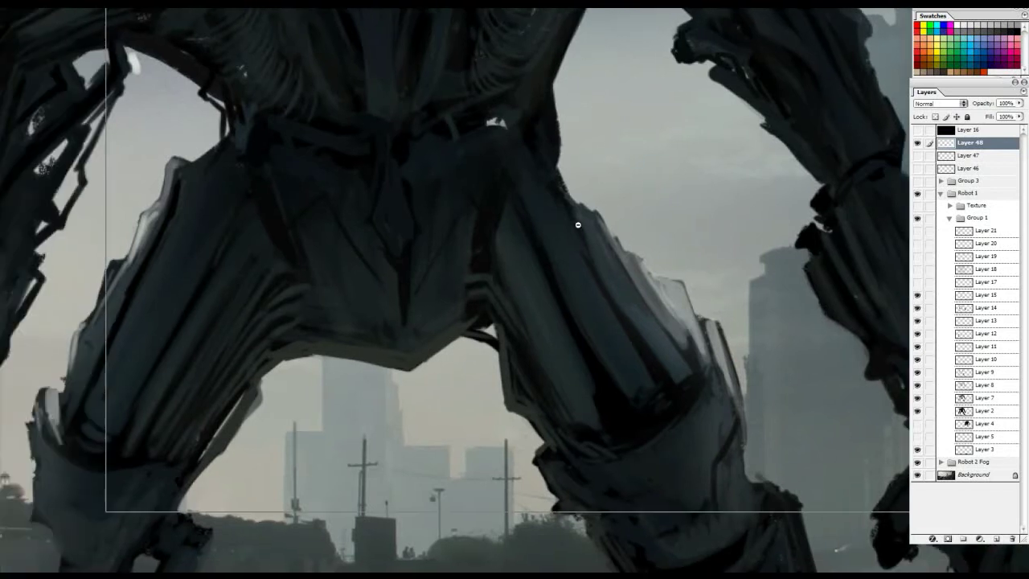
left_click(683, 220, "alt")
left_click(614, 230, "alt")
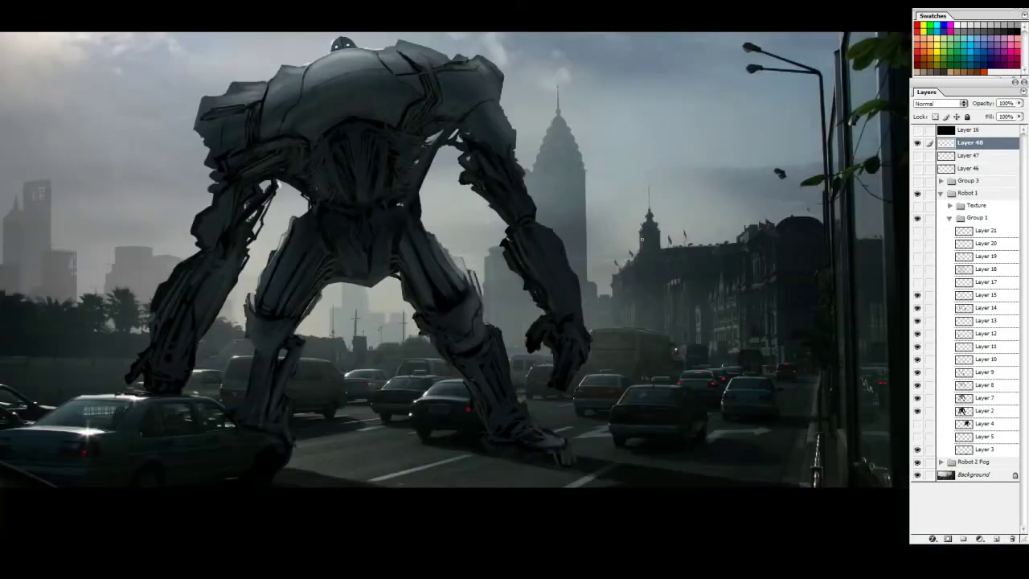
left_click_drag(453, 215, 644, 230)
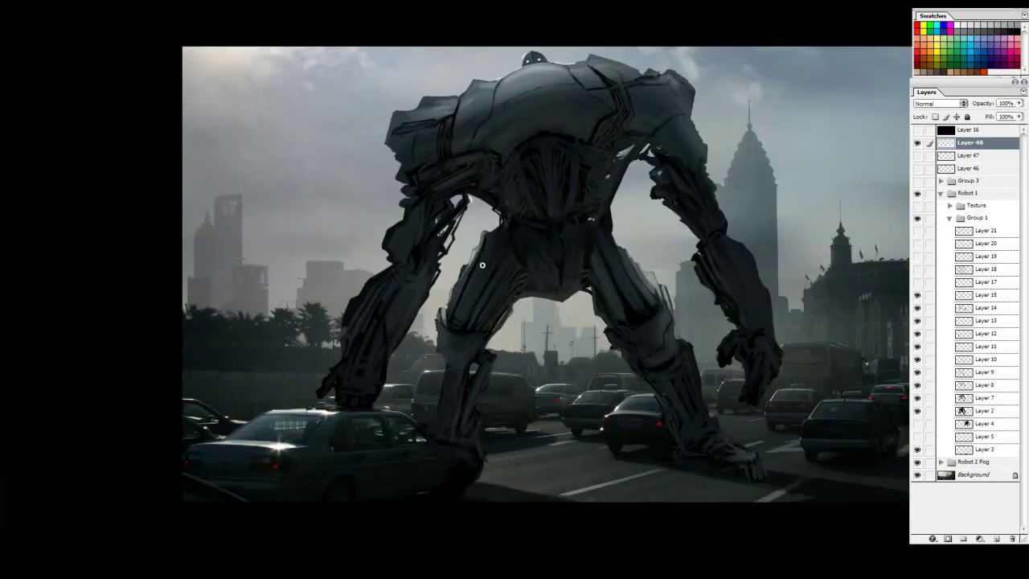
left_click(477, 275, "ctrl")
left_click(470, 231, "ctrl")
left_click_drag(448, 221, 479, 267)
key("ctrl+z")
mouse_move(337, 392)
left_mouse_down()
mouse_move(458, 265)
mouse_move(433, 209)
left_mouse_up()
key("ctrl+z")
Examine the edge highlights on the robot's thighs and upper back, and the hand resting on the car
left_click_drag(824, 248, 543, 255)
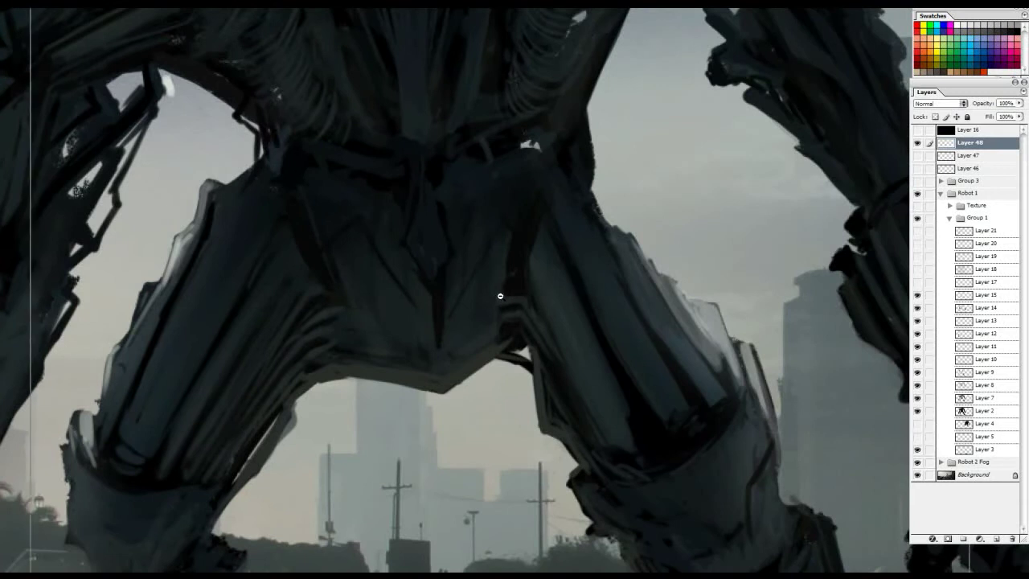
left_click(501, 296, "alt")
left_click(500, 296, "alt")
left_click_drag(471, 315, 503, 436)
left_click(420, 124, "ctrl")
left_click(417, 122, "ctrl")
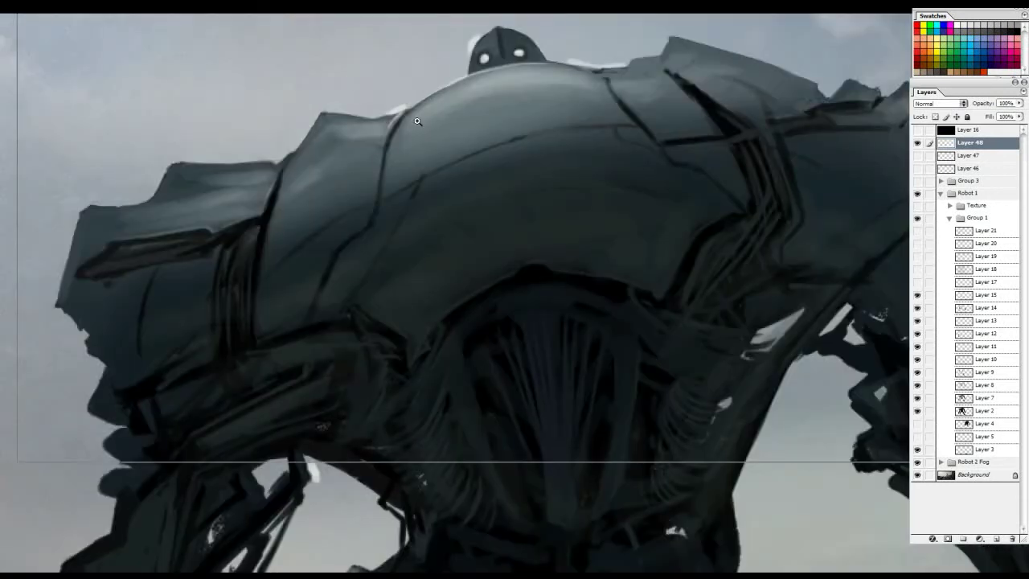
left_click(417, 122, "ctrl")
left_click_drag(417, 133, 364, 220)
left_click(421, 349, "alt")
left_click(420, 349, "alt")
left_click(420, 348, "alt")
left_click_drag(421, 349, 622, 23)
left_click_drag(402, 326, 439, 258)
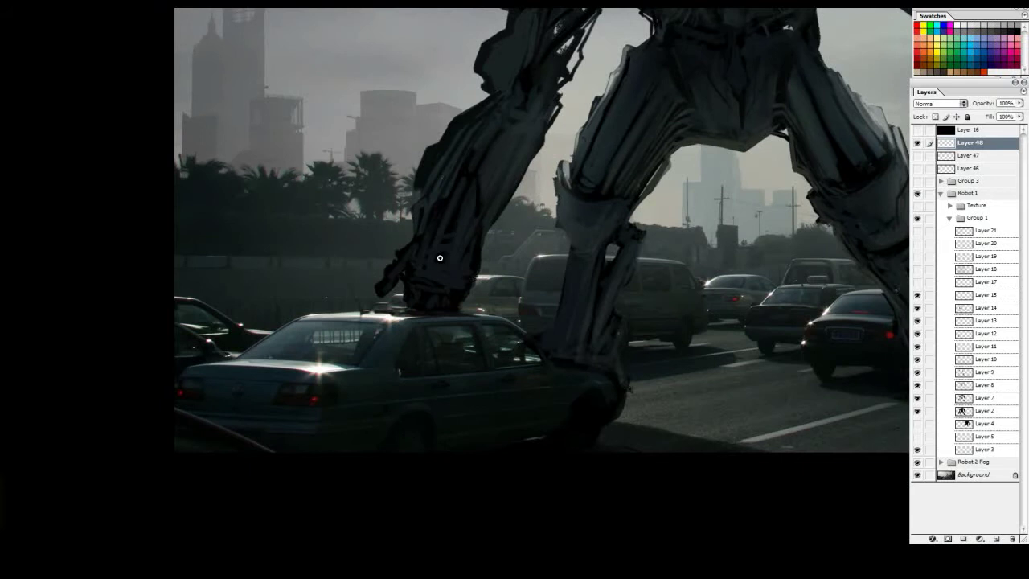
Turn on Layer 17 to add cool blue highlights to the robot's thighs and arms, and show the picture full screen
left_click(916, 283)
left_click(916, 283)
left_click(916, 283)
left_click_drag(859, 77, 675, 249)
left_click_drag(916, 282, 916, 294)
left_click(915, 283)
left_click(917, 282)
key("f")
key("f")
key("f")
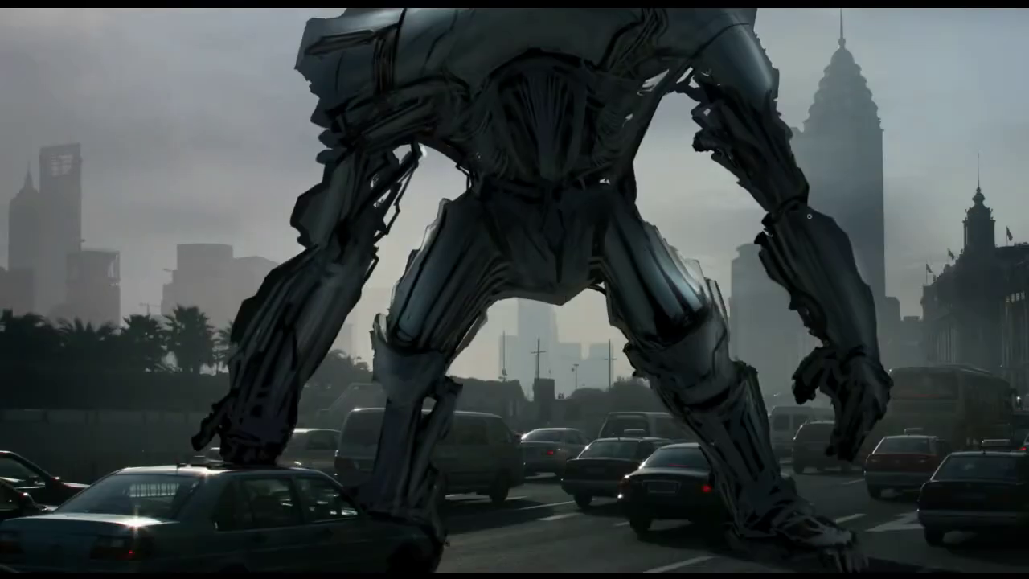
left_click(916, 285)
Examine the blue highlights on the robot's thigh and forearm up close, and compare them with the whole figure
key("Tab")
left_click(408, 292, "ctrl")
left_click_drag(373, 289, 426, 317)
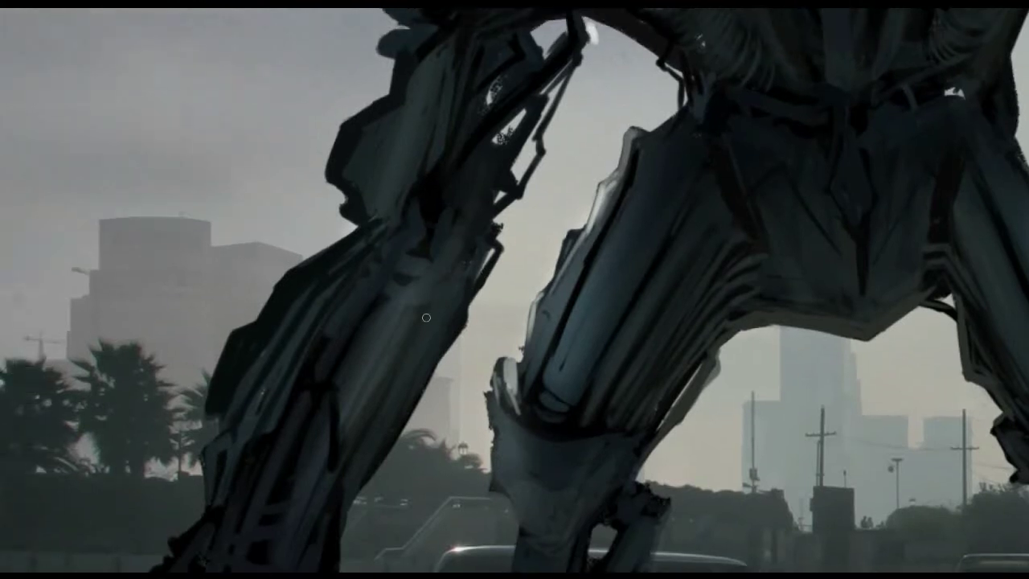
left_click_drag(575, 339, 635, 221)
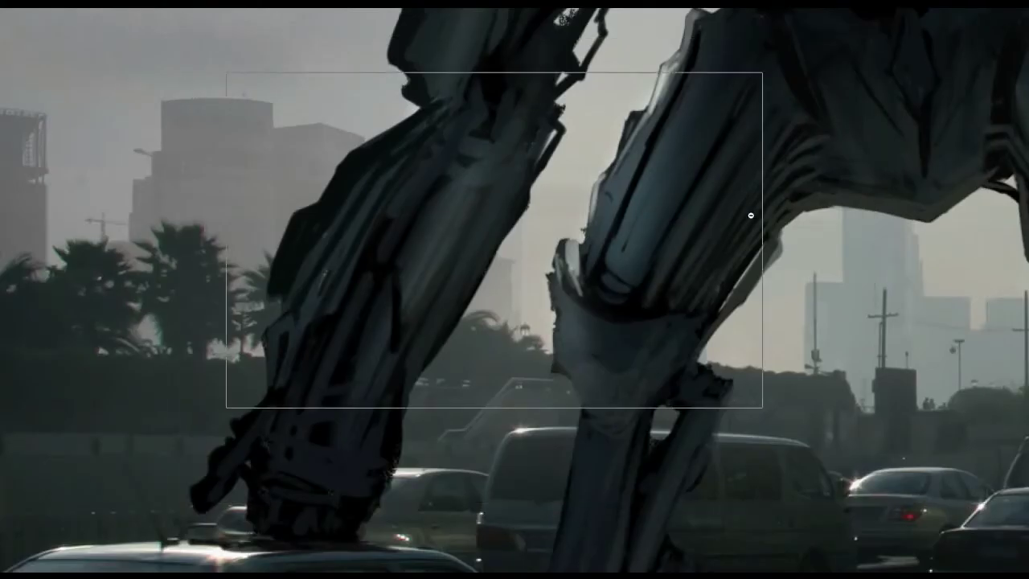
left_click(712, 237, "alt")
left_click_drag(850, 190, 756, 192)
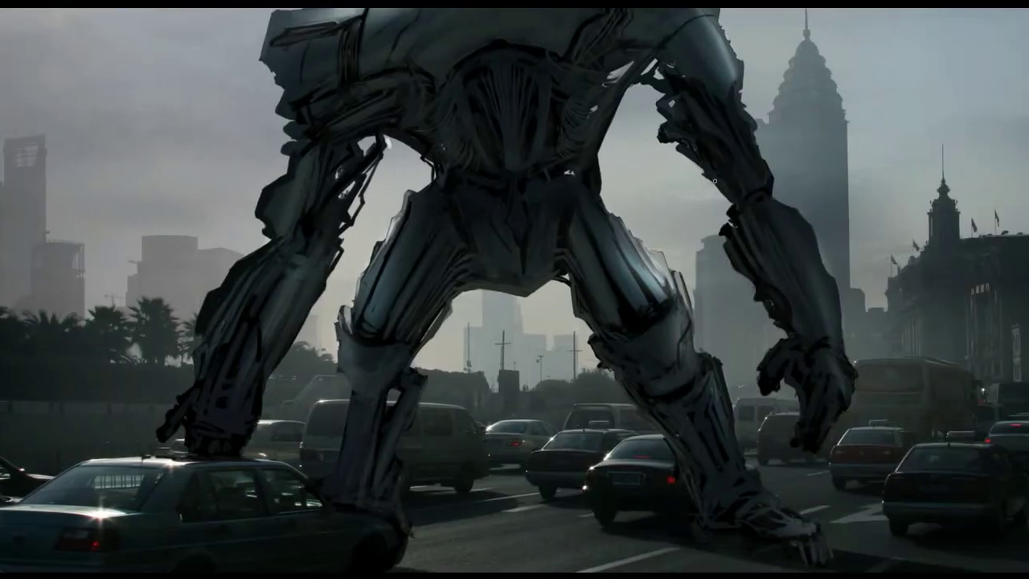
left_click_drag(667, 209, 715, 232)
key("Tab")
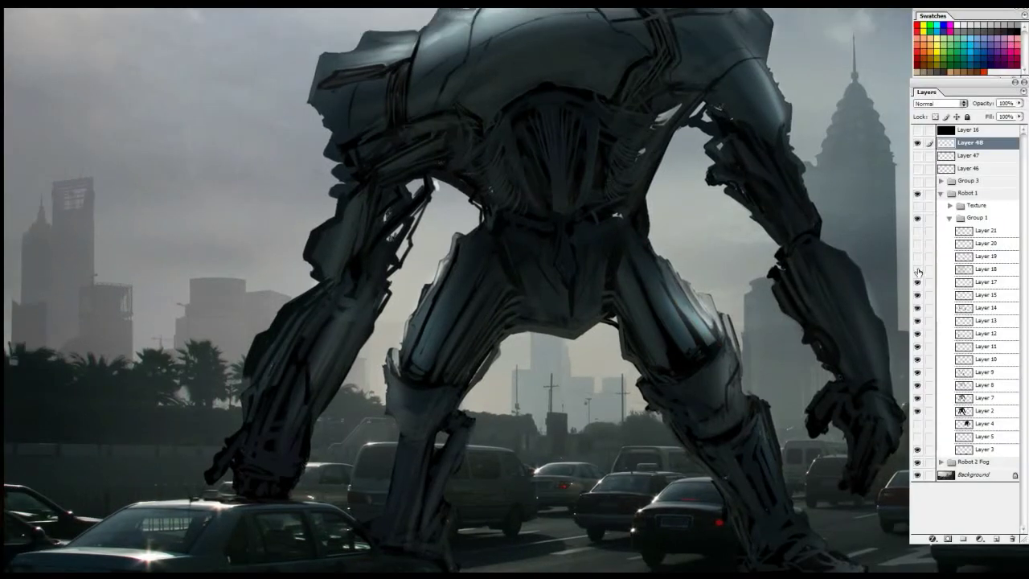
Turn on Layer 18 to lighten the robot's lower limbs, comparing the full figure with the layer hidden and shown
left_click(915, 273)
left_click(916, 277)
left_click(916, 278)
left_click(916, 277)
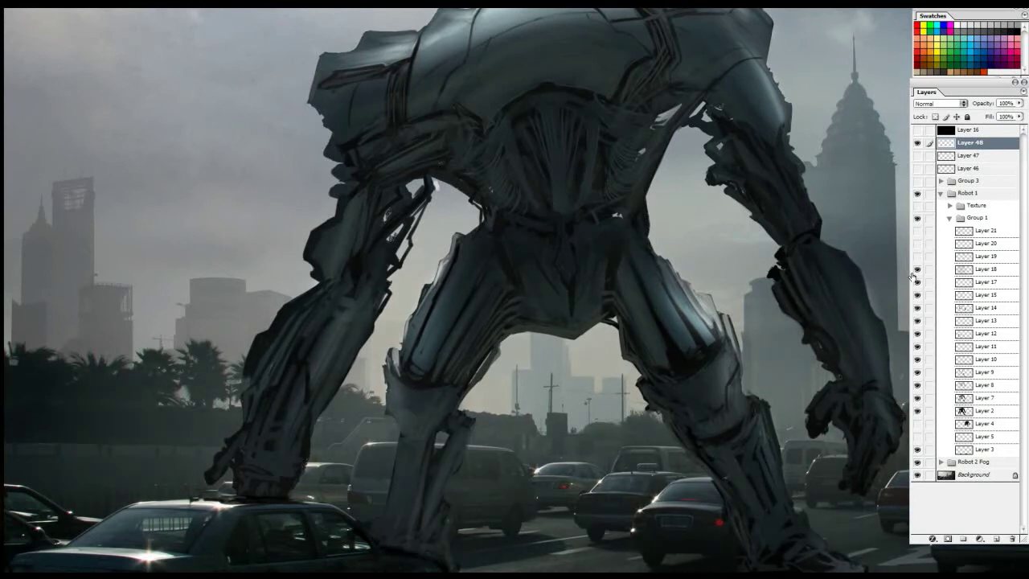
key("ctrl+minus")
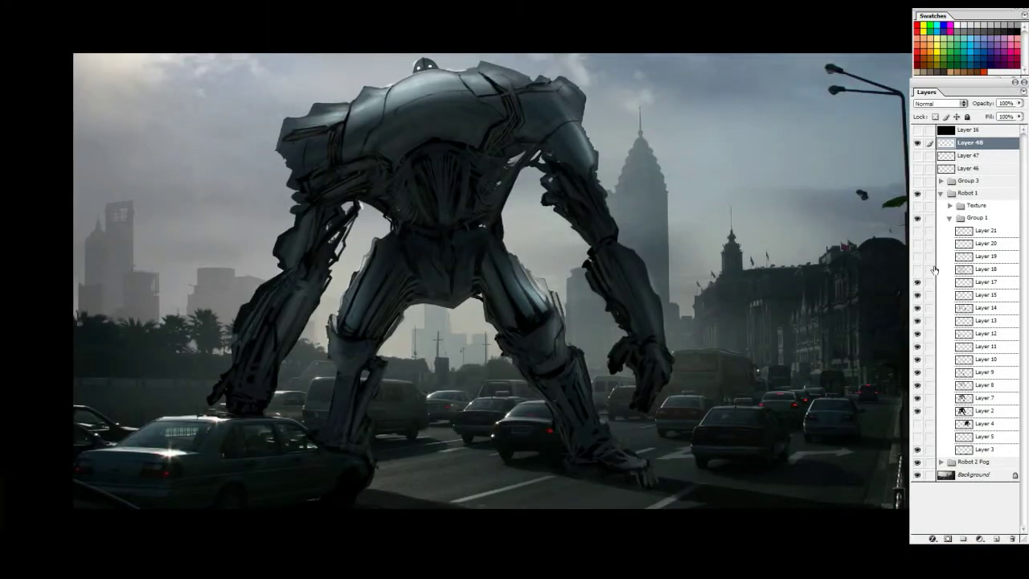
left_click(917, 277)
left_click(916, 277)
left_click(917, 277)
left_click(917, 277)
Turn on Layer 16 for a grayscale view and compare the robot's values with Layer 18 hidden and shown
left_click(917, 131)
left_click(917, 274)
left_click(917, 274)
left_click(916, 274)
left_click(917, 274)
left_click(917, 274)
Compare the grayscale values of the robot's hand and lower leg behind the foreground car with Layer 18 hidden and shown
key("ctrl+plus")
left_click_drag(313, 451, 692, 280)
key("ctrl+plus")
key("ctrl+plus")
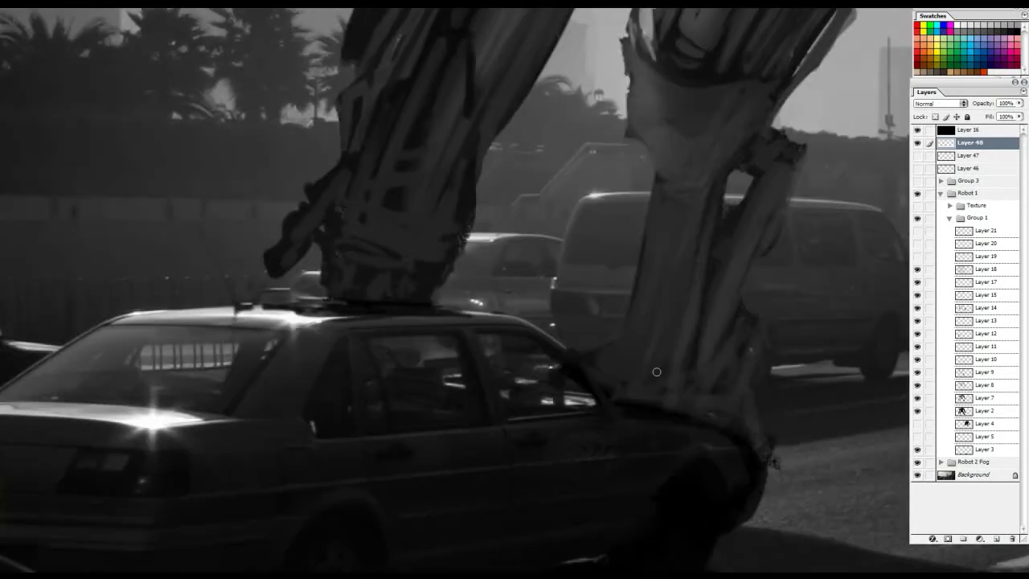
left_click(916, 274)
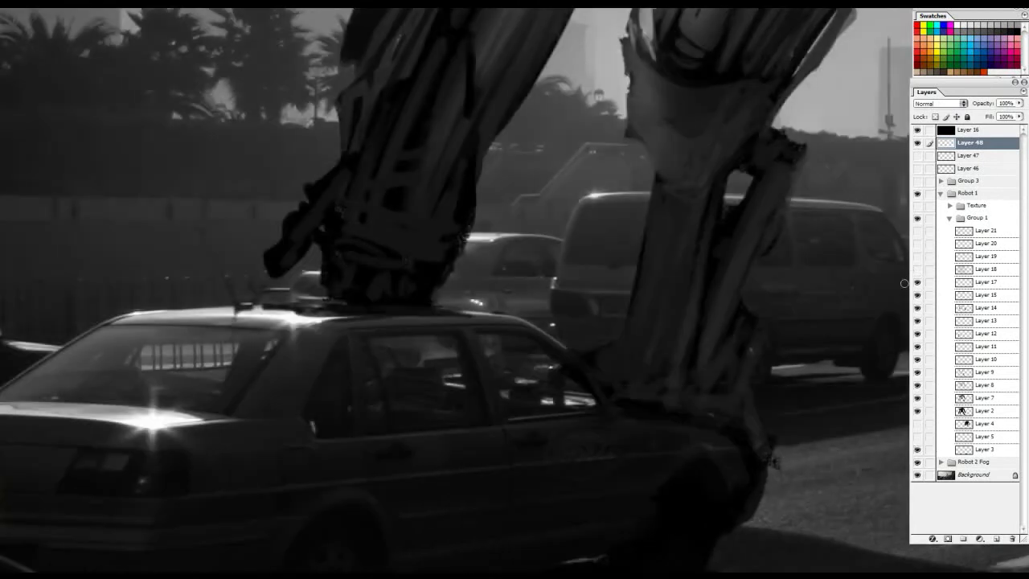
left_click(915, 270)
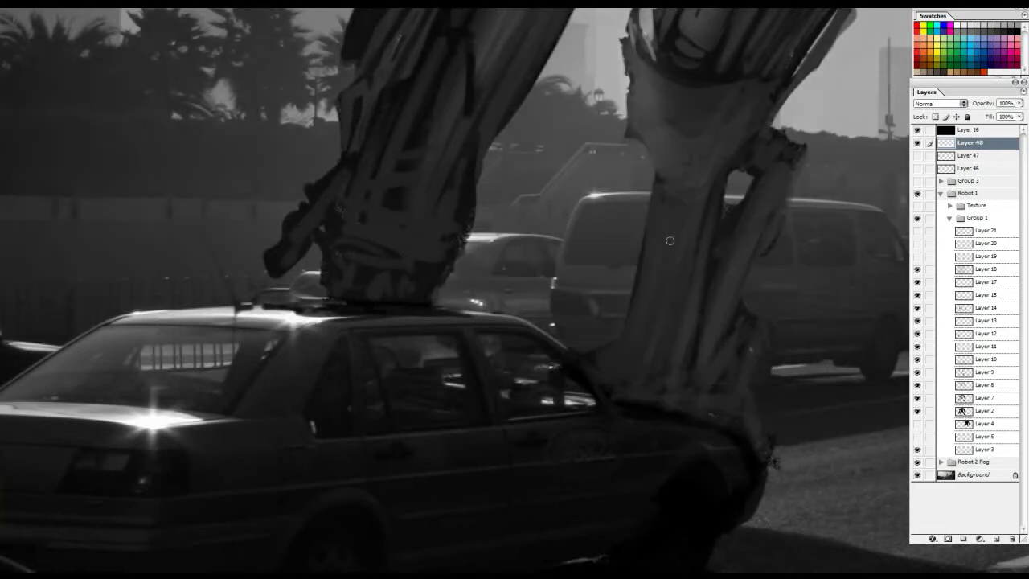
left_click(917, 270)
left_click(917, 271)
left_click(917, 271)
left_click(916, 270)
Return to the full composition and hide Layer 16 to restore the picture's colour
left_click(483, 365, "alt")
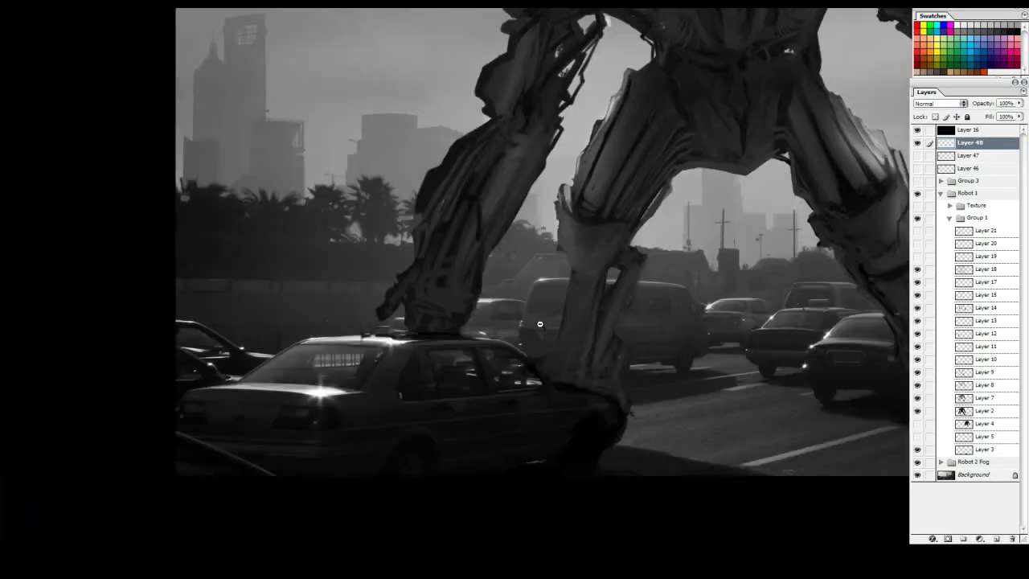
key("ctrl+minus")
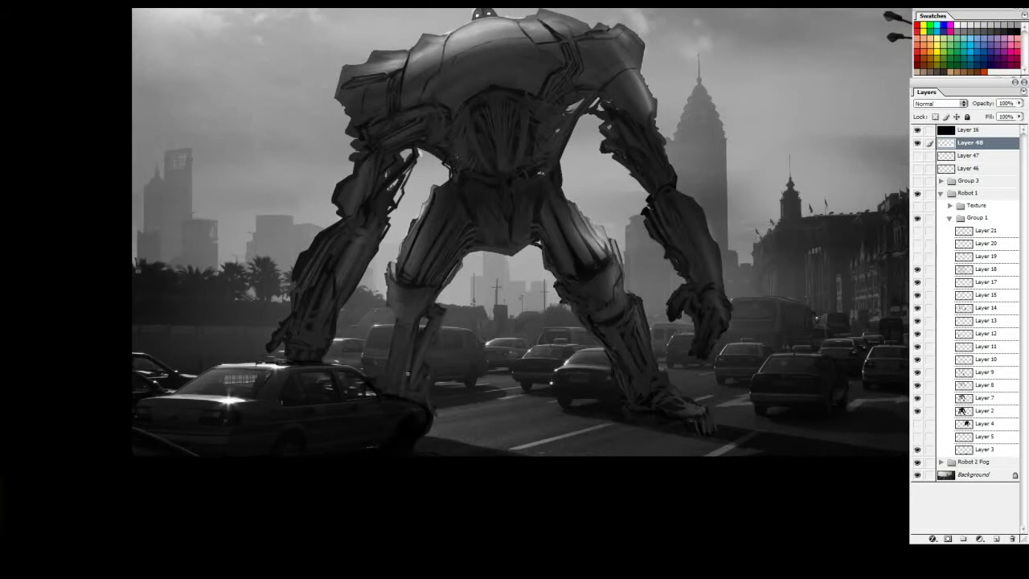
left_click(917, 130)
Sketch a temporary red arrow on the road between the robot's feet, running from the foreground into the distance
left_click_drag(541, 297, 517, 269)
left_click_drag(461, 416, 458, 356)
left_click_drag(447, 364, 470, 364)
left_click_drag(460, 426, 469, 424)
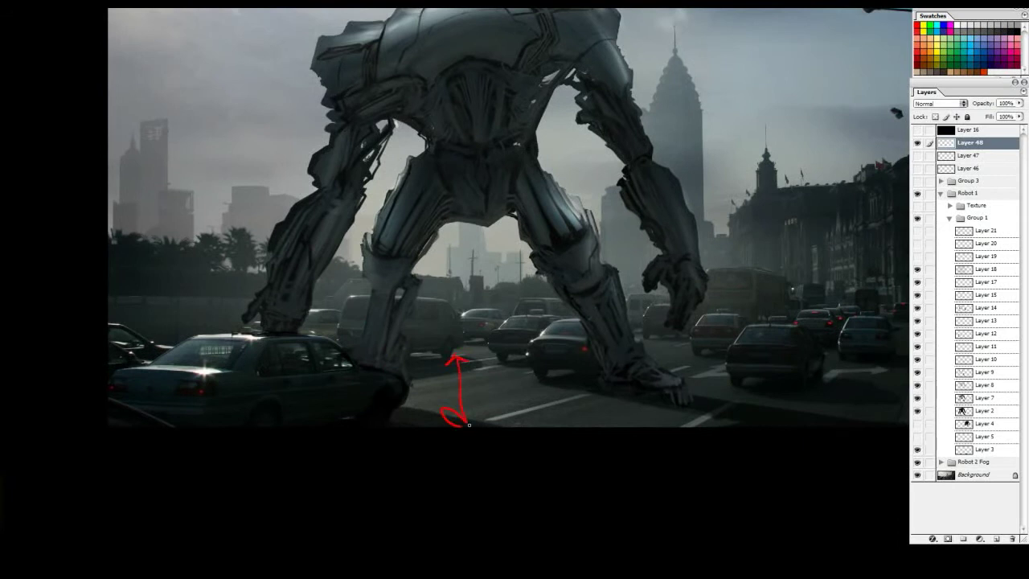
Turn on Layer 19 to add cracks in the road around the robot's feet
left_click(917, 256)
left_click(917, 255)
left_click(917, 255)
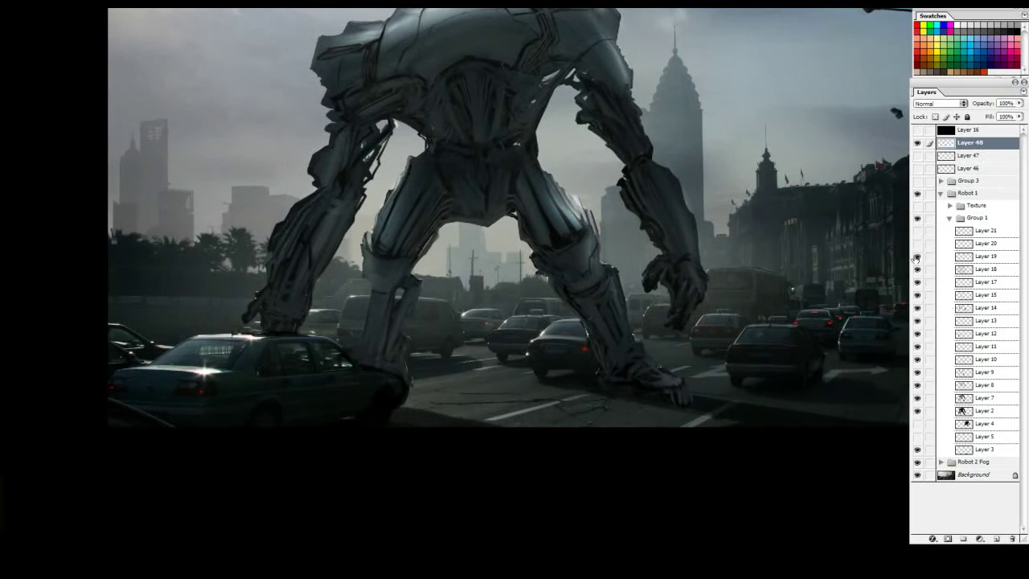
Compare the road cracks and the robot's lower leg and foot up close with Layer 19 hidden and shown
left_click(501, 337, "ctrl")
left_click(503, 333, "ctrl")
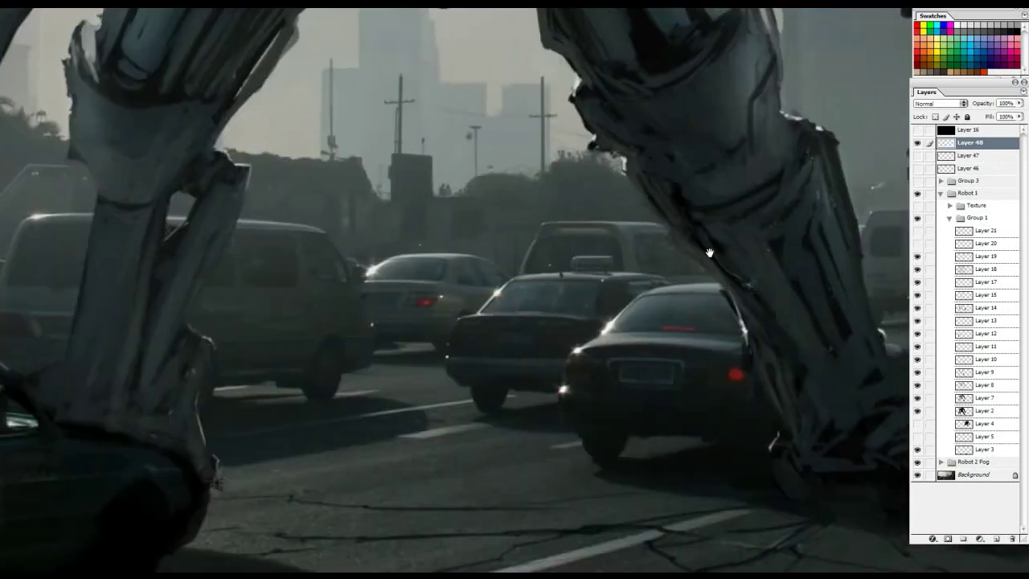
left_click_drag(707, 248, 502, 321)
left_click(917, 256)
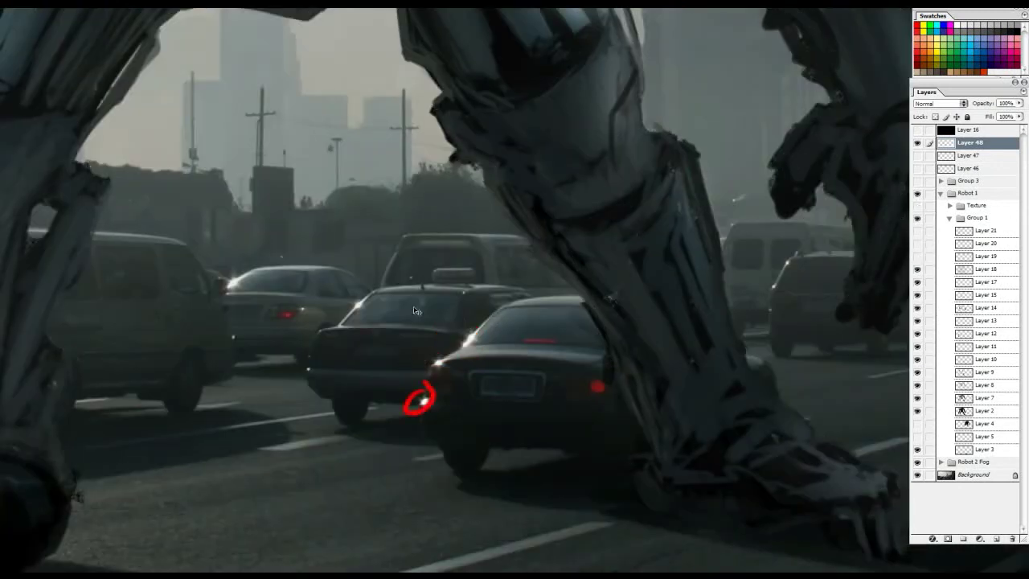
left_click(917, 255)
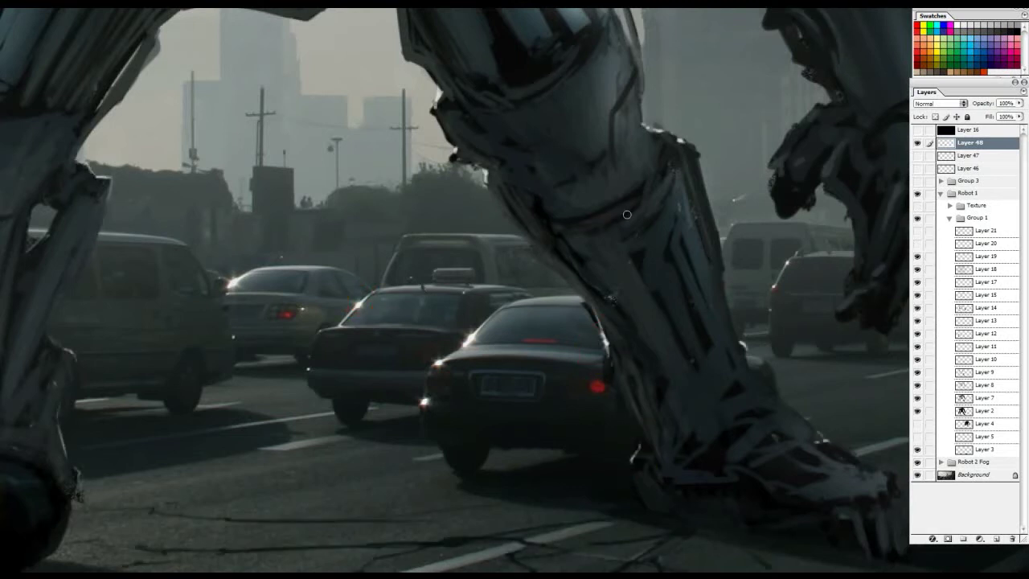
Compare the robot's hand resting on the car roof up close with Layer 19 hidden and shown
left_click_drag(193, 197, 608, 253)
left_click(917, 256)
left_click(917, 257)
left_click_drag(179, 229, 553, 217)
left_click_drag(486, 300, 497, 291)
left_click(916, 257)
left_click(916, 257)
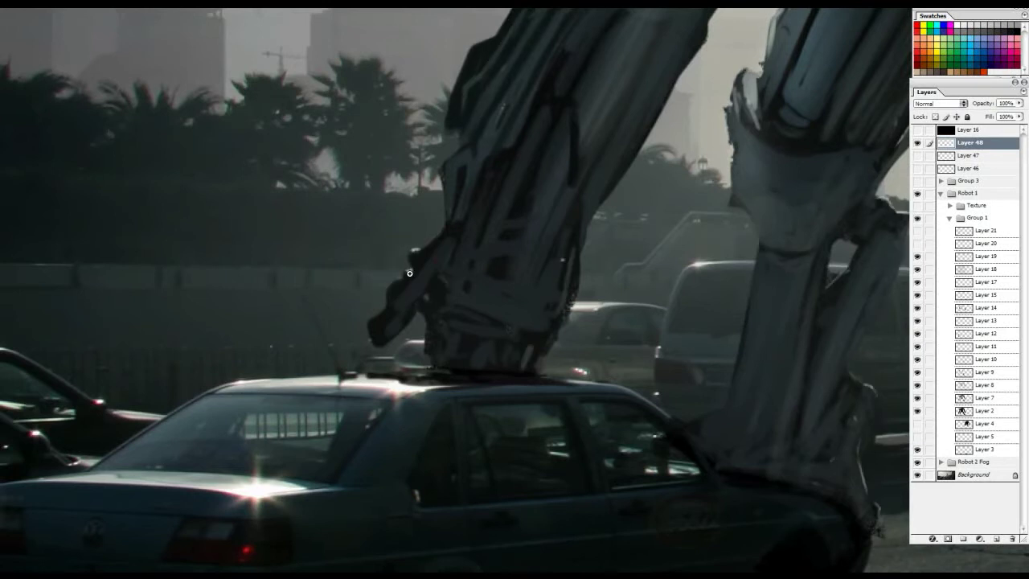
scroll(418, 259, "up", 1)
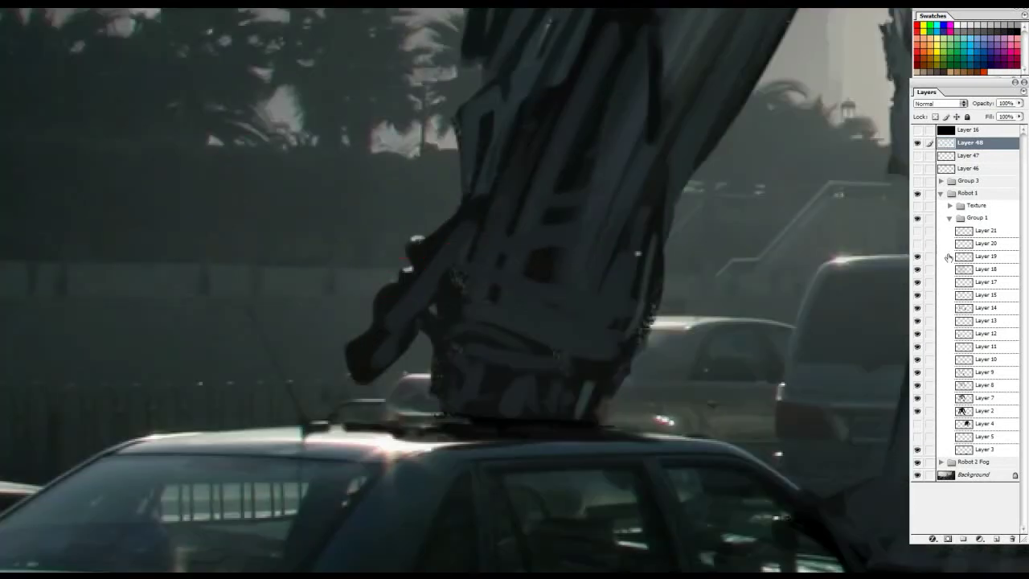
left_click(916, 256)
left_click(916, 256)
left_click(917, 258)
left_click(917, 258)
Turn on Layer 20 in Group 1 with the full robot composition in view
scroll(600, 257, "down", 5)
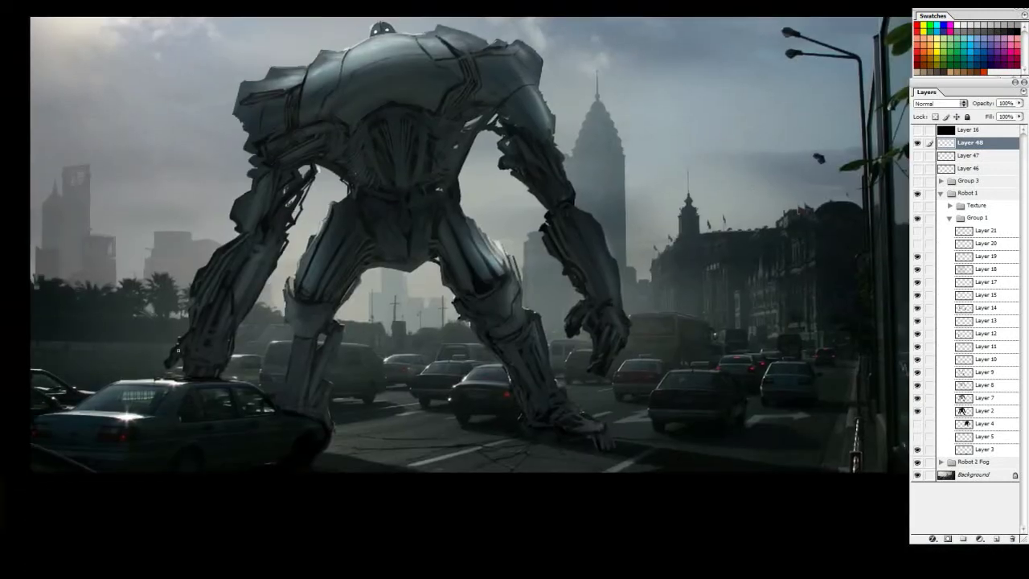
key("ctrl+z")
left_click(917, 244)
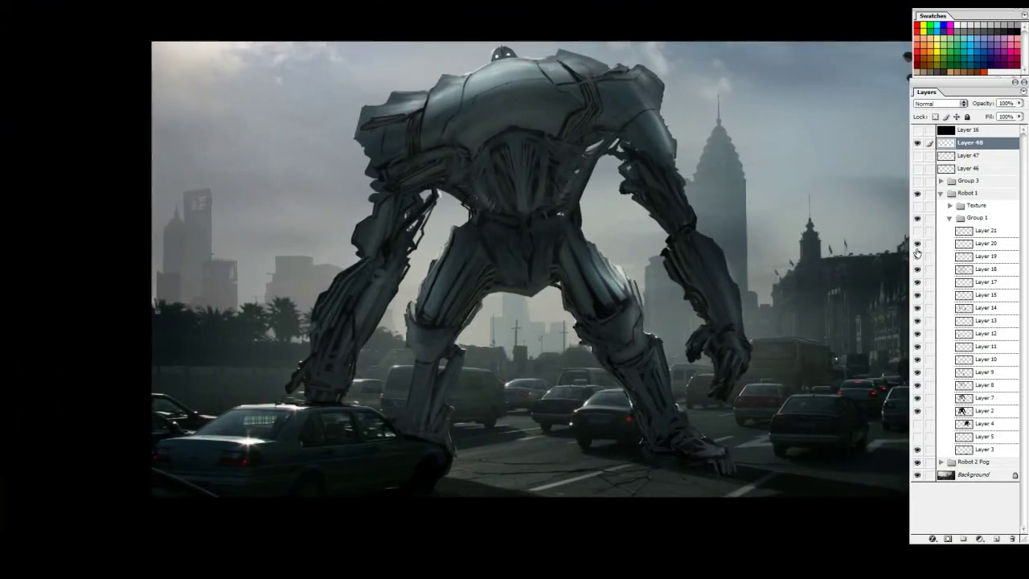
left_click(917, 247)
left_click(917, 248)
Compare the robot's ribbed torso and waist up close with Layer 20 hidden and shown
scroll(509, 210, "up", 3)
left_click_drag(560, 174, 565, 335)
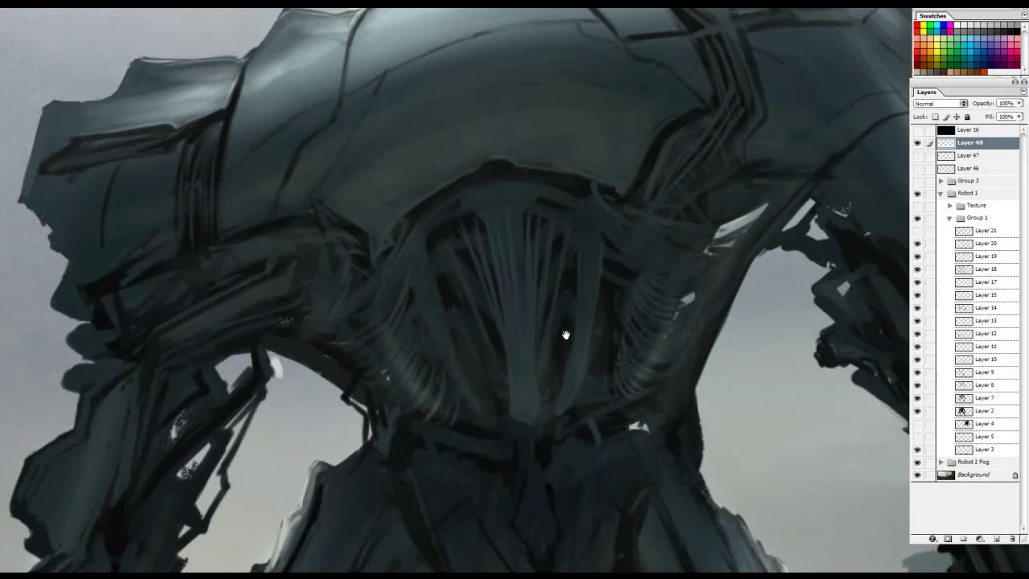
left_click_drag(567, 450, 575, 179)
left_click(917, 245)
left_click(917, 245)
left_click(917, 245)
left_click(917, 245)
Turn on Layer 21 in Group 1 and check its effect on the robot's torso and arm
left_click_drag(751, 199, 715, 295)
left_click(917, 231)
left_click(916, 232)
left_click(915, 232)
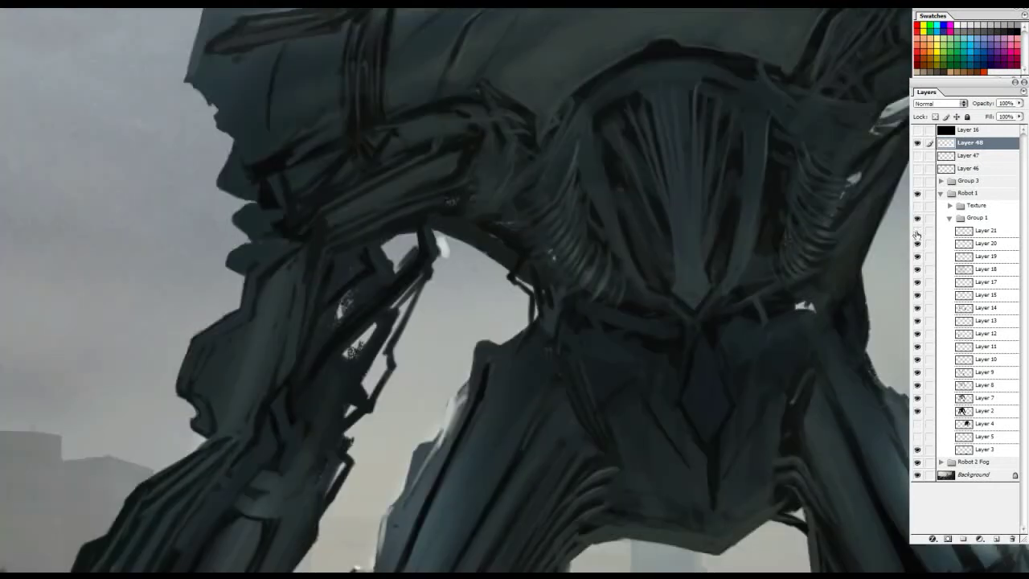
left_click(916, 231)
left_click(916, 232)
left_click(916, 232)
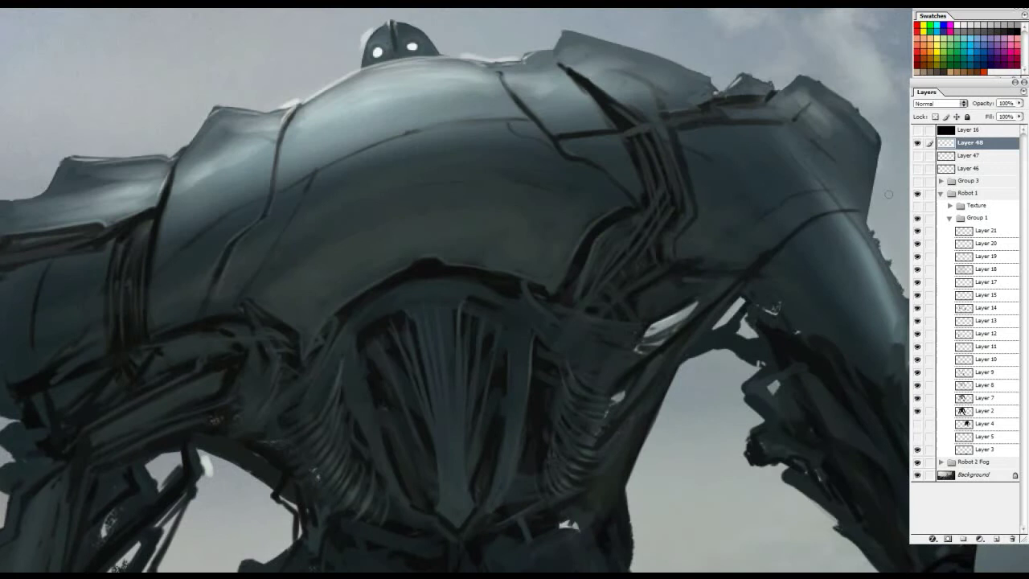
Compare the robot's shoulders, arms and legs with Layer 21 hidden and shown, then review the full composition
left_click(915, 232)
left_click(915, 232)
left_click(916, 231)
left_click(916, 232)
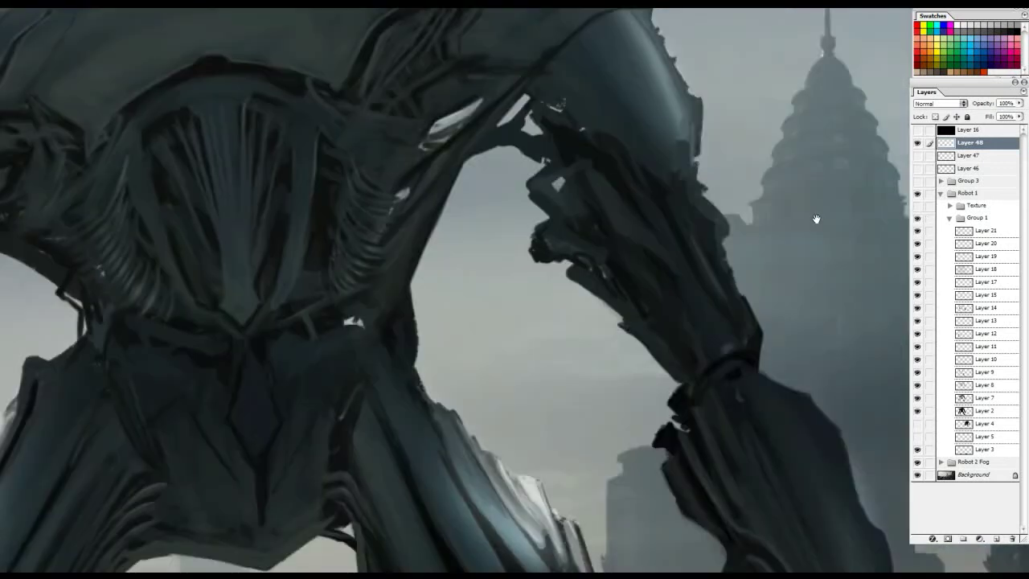
left_click(917, 231)
left_click(917, 232)
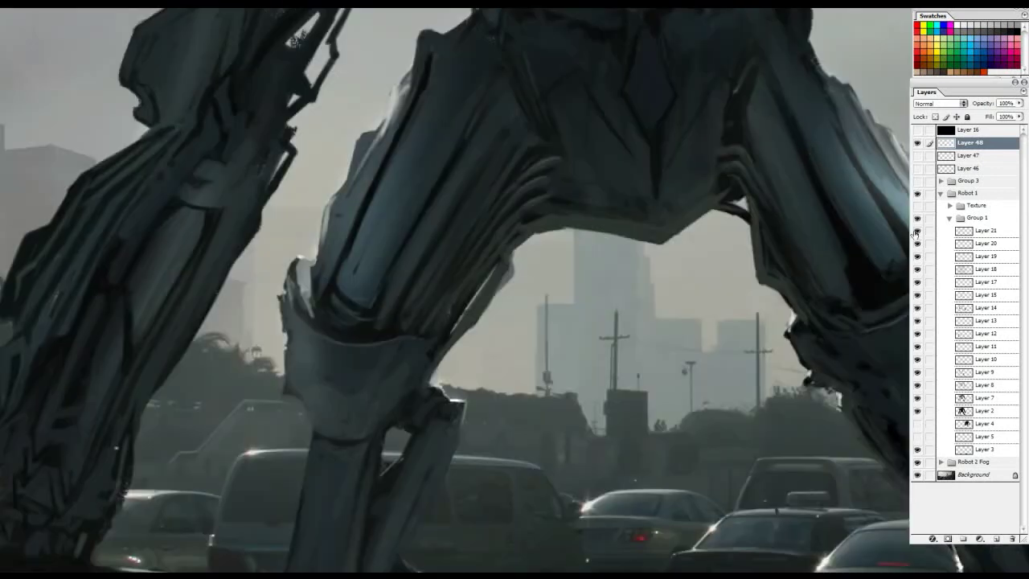
left_click(916, 232)
left_click(916, 231)
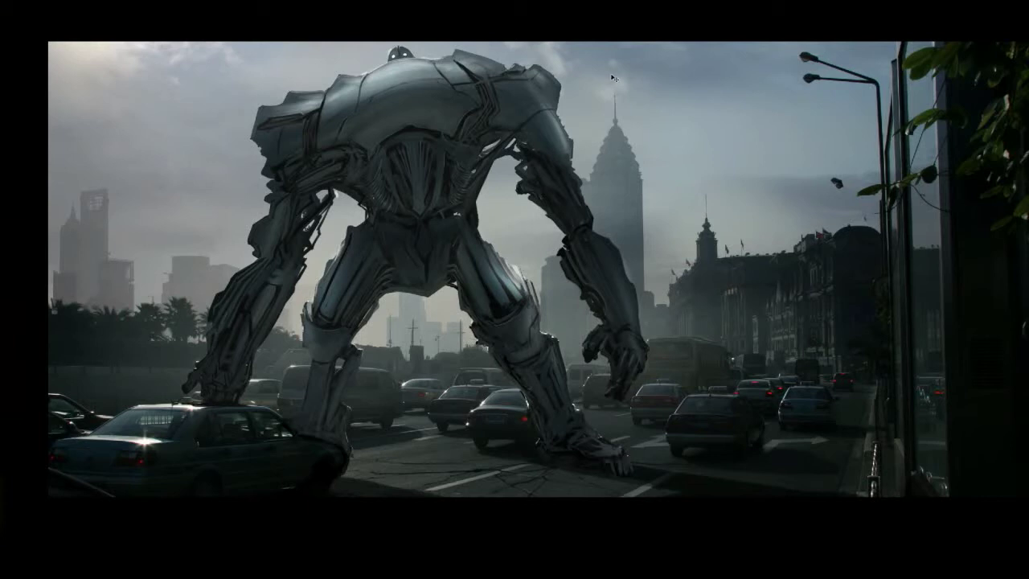
key("Tab")
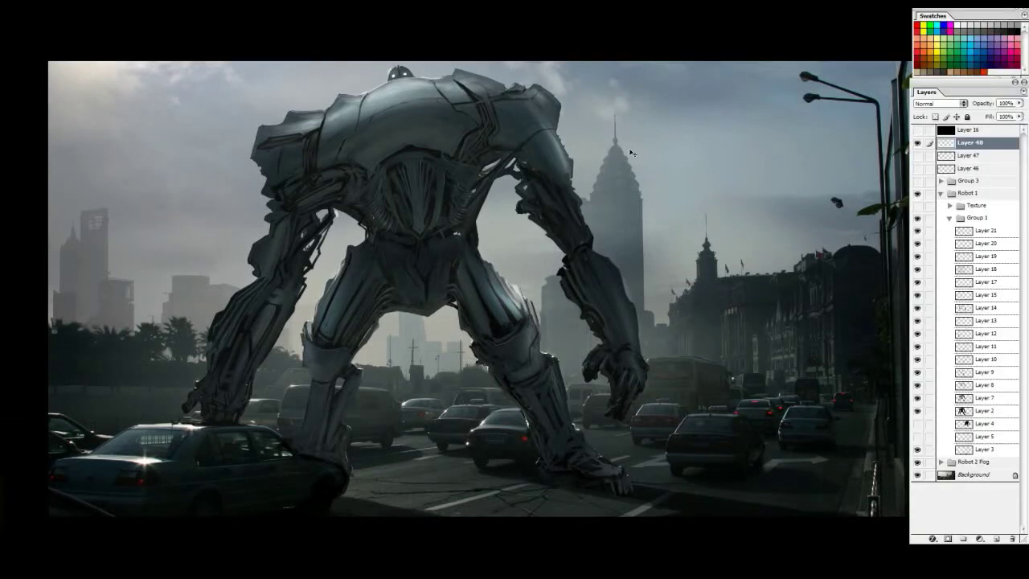